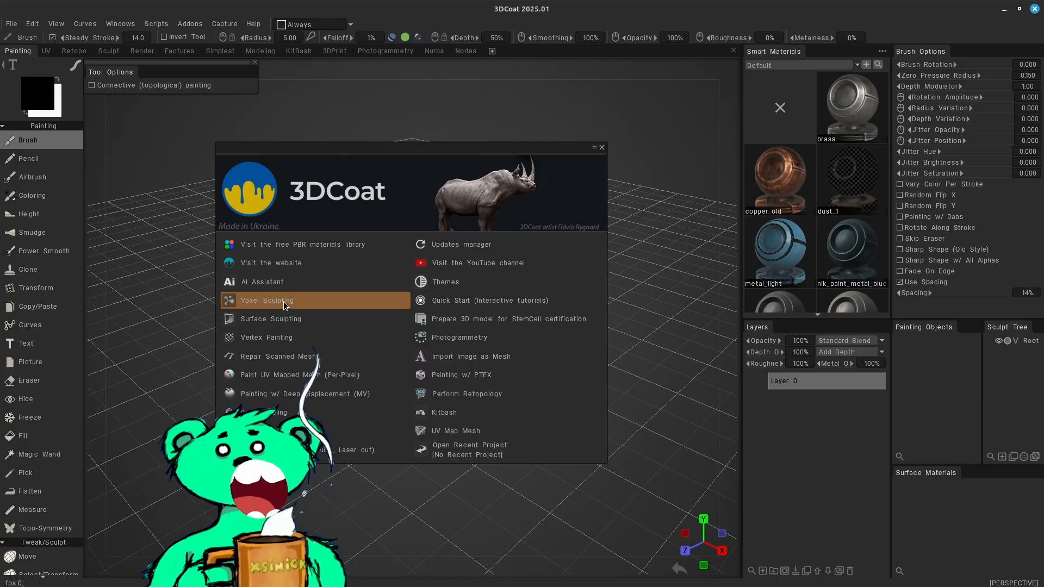
Start a Voxel Sculpting project with an empty scene
click(315, 301)
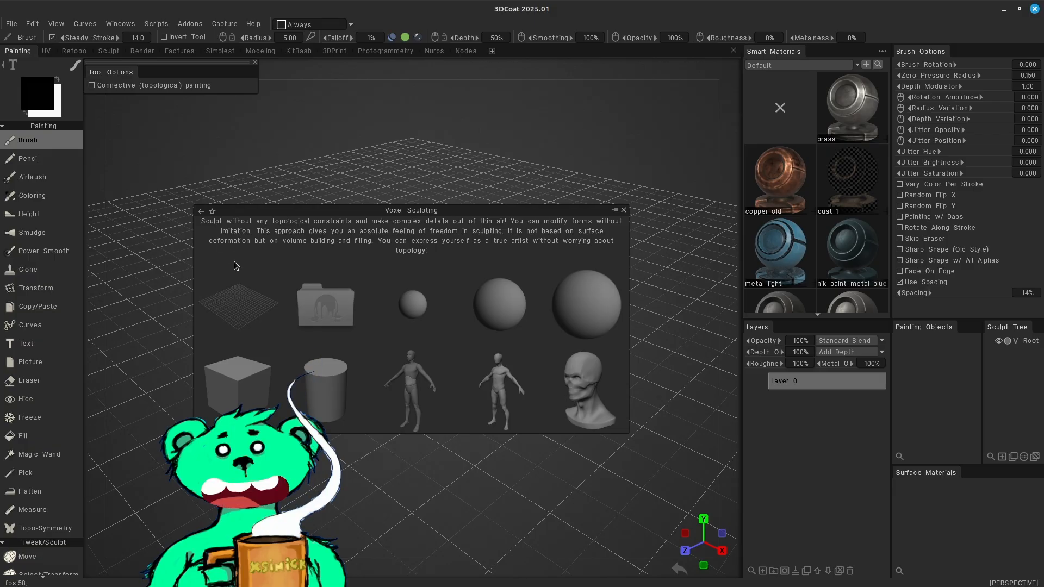
click(243, 309)
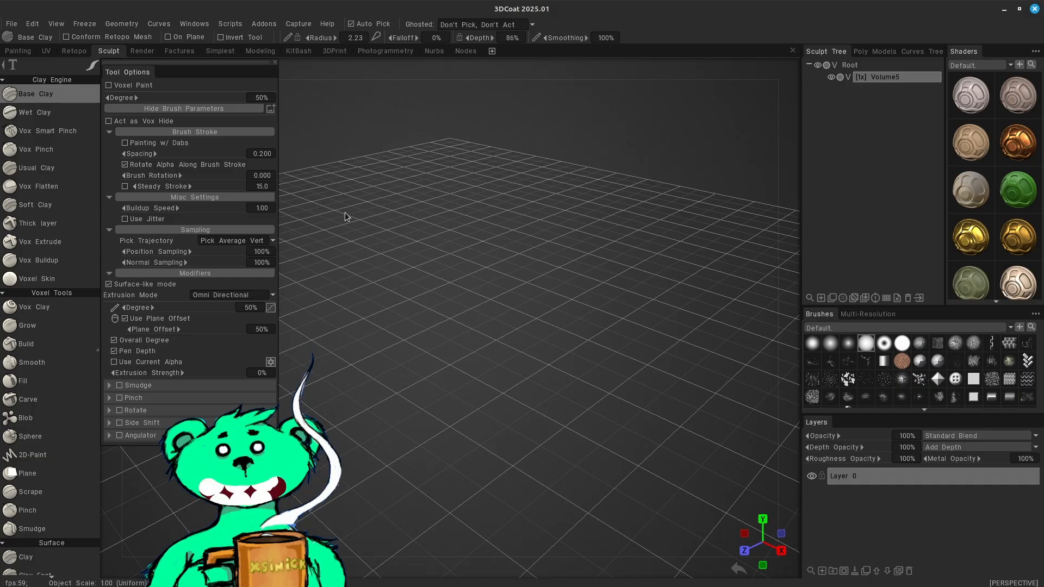
Show the Presets panel and enlarge it over the viewport
click(194, 24)
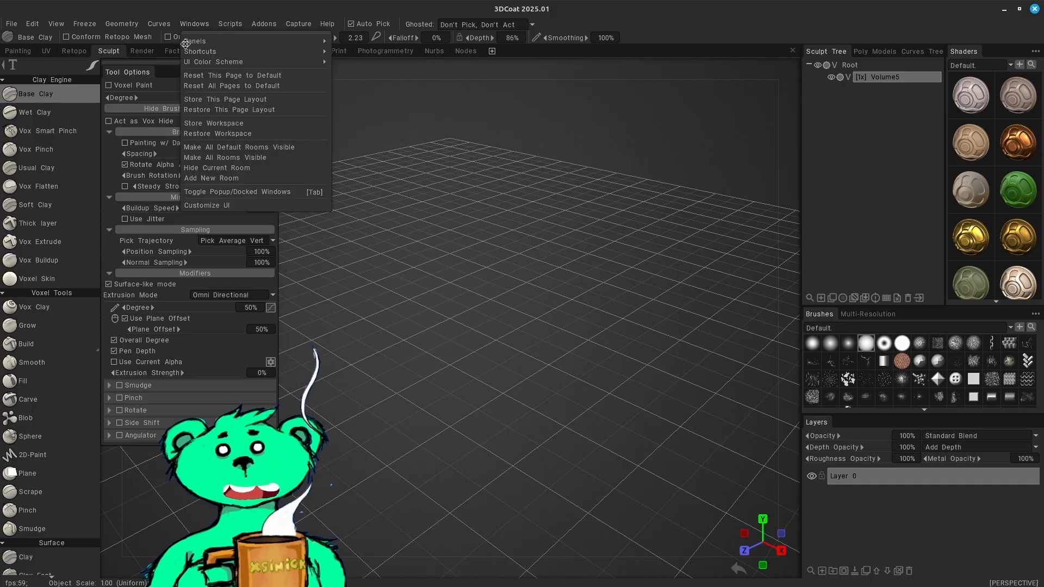
mouse_move(214, 40)
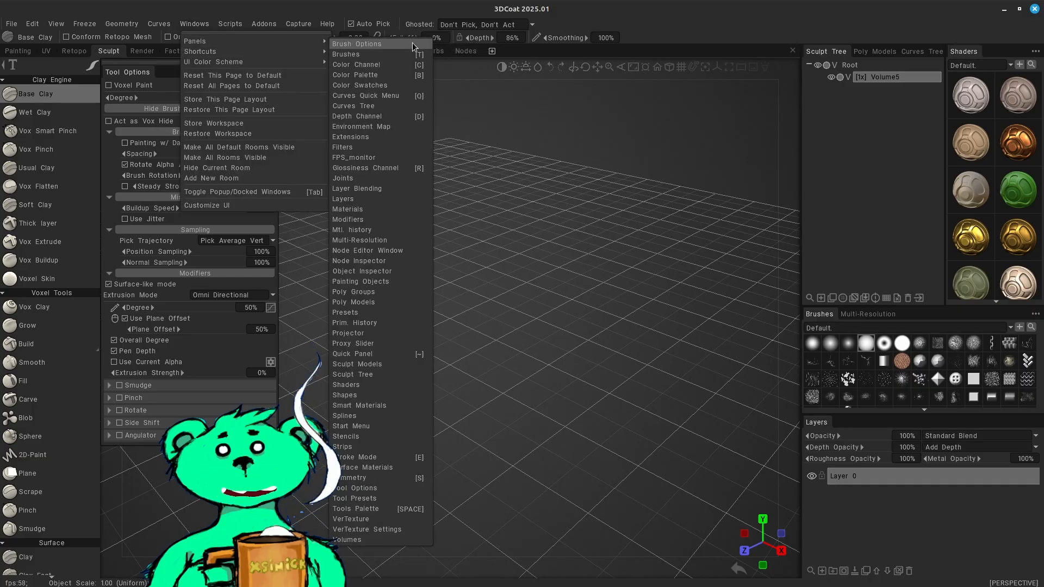
click(378, 312)
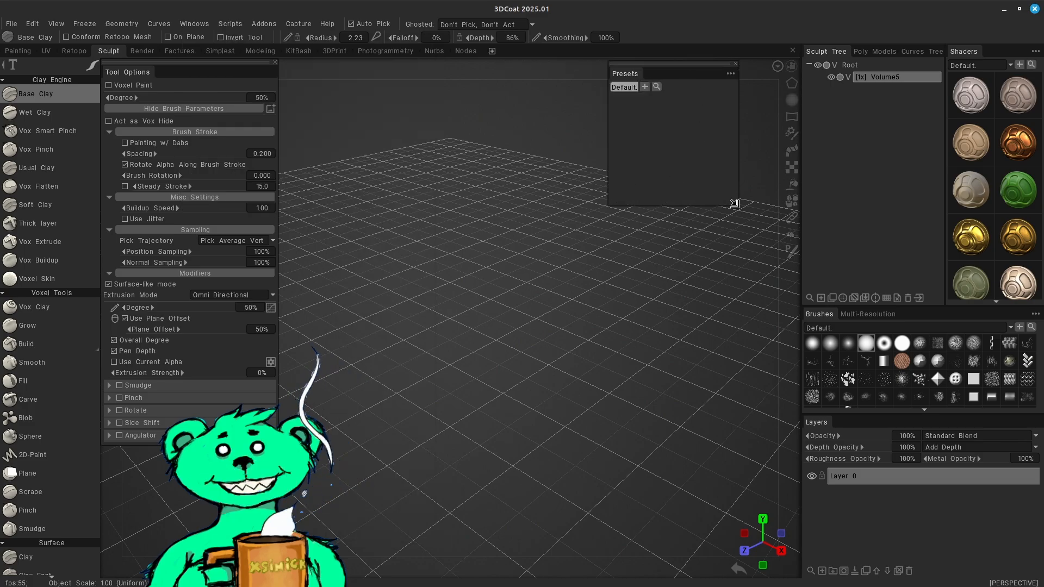
drag(738, 211, 776, 322)
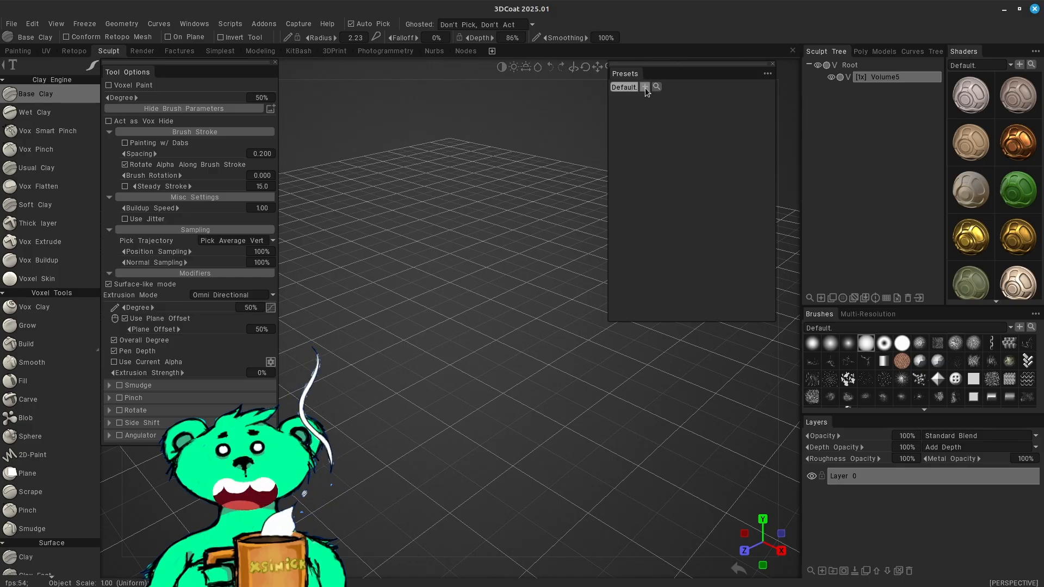
Add a presets folder named Sculting
click(644, 87)
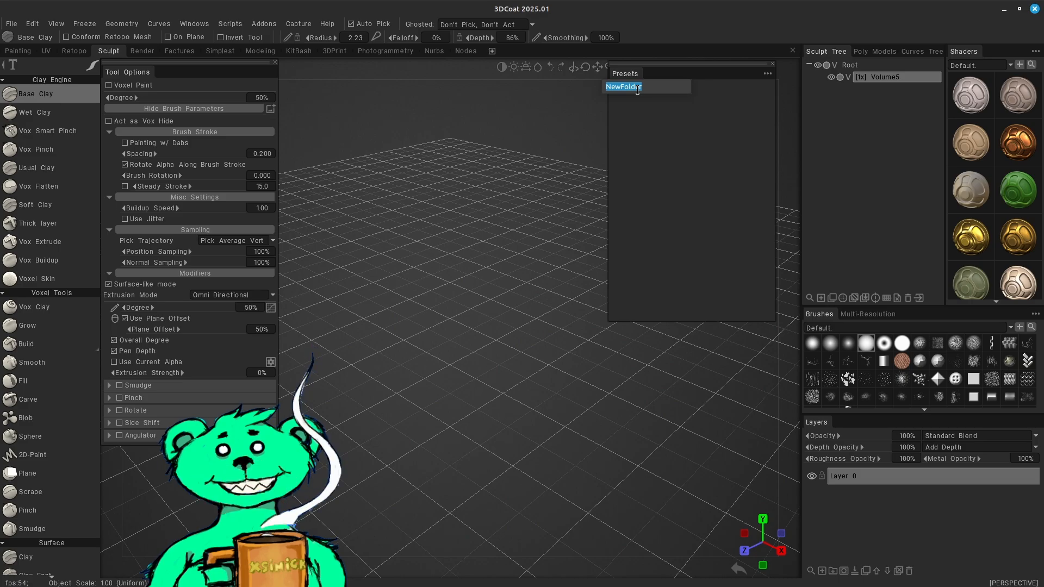
click(598, 84)
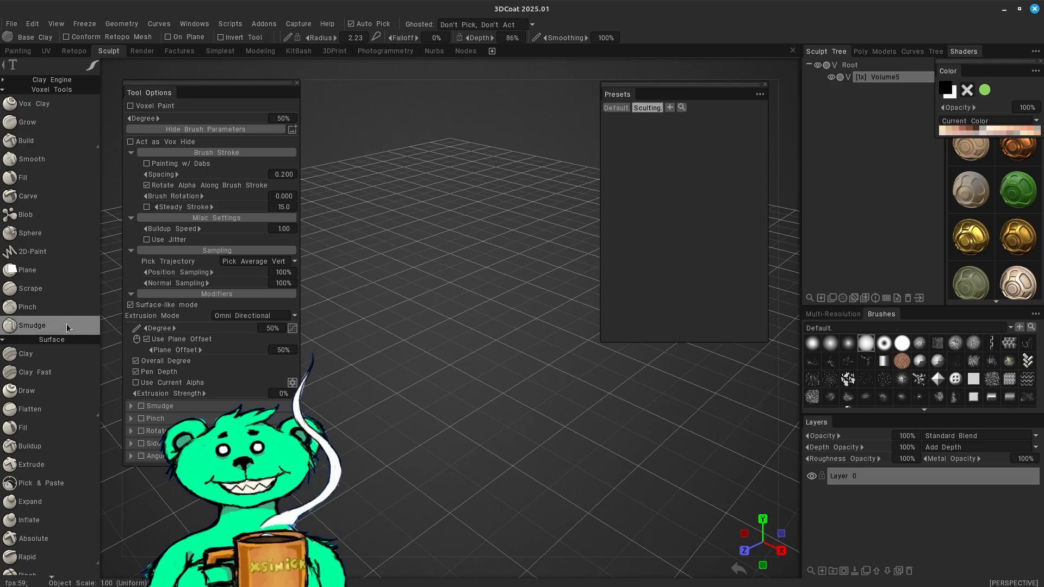
Activate the Primitives tool and store its sphere as a preset in the Sculting folder
mouse_move(53, 408)
scroll(55, 399, down, 5)
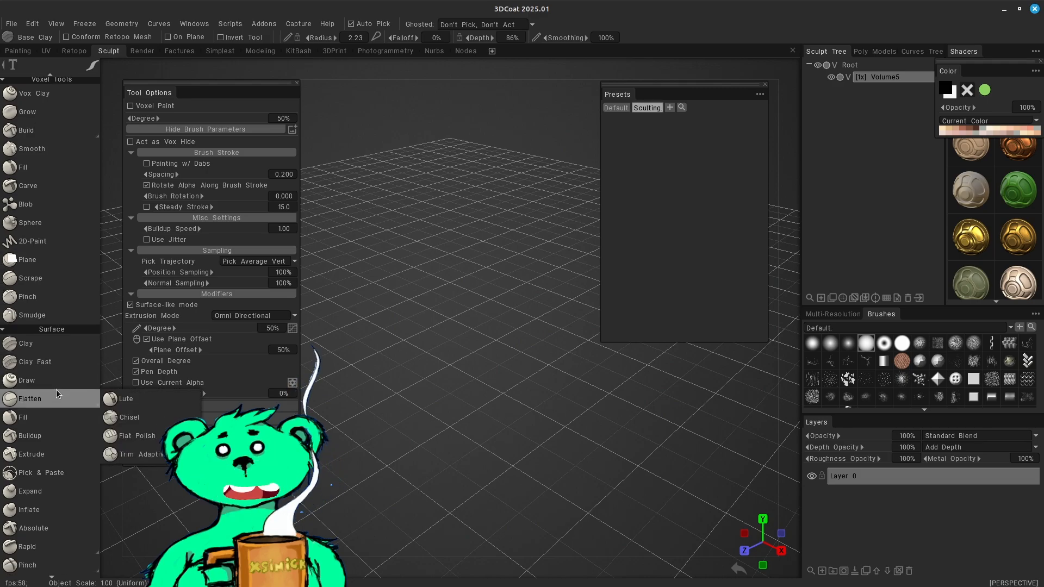
mouse_move(60, 389)
scroll(59, 389, down, 15)
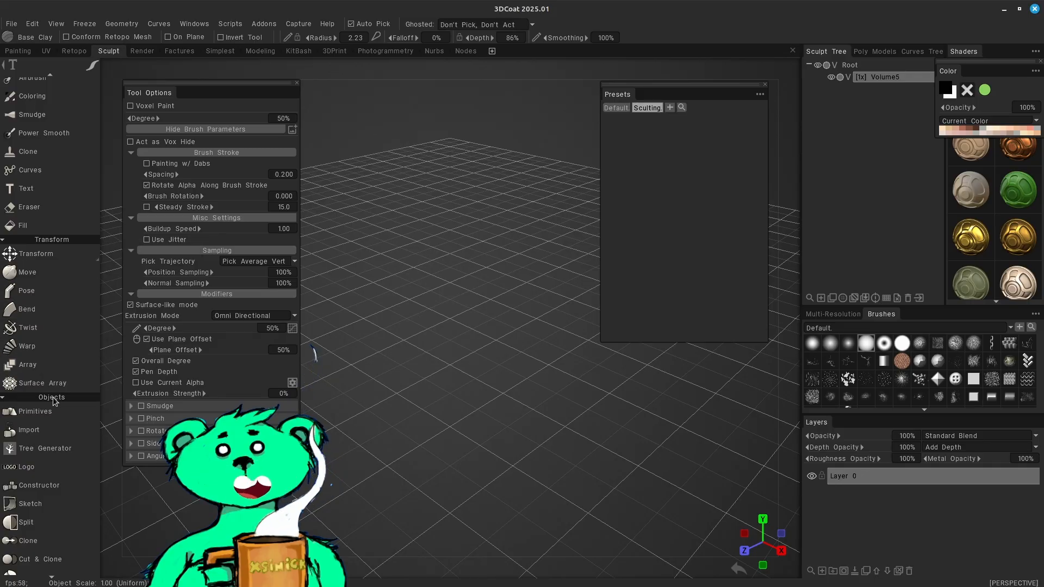
scroll(56, 399, down, 2)
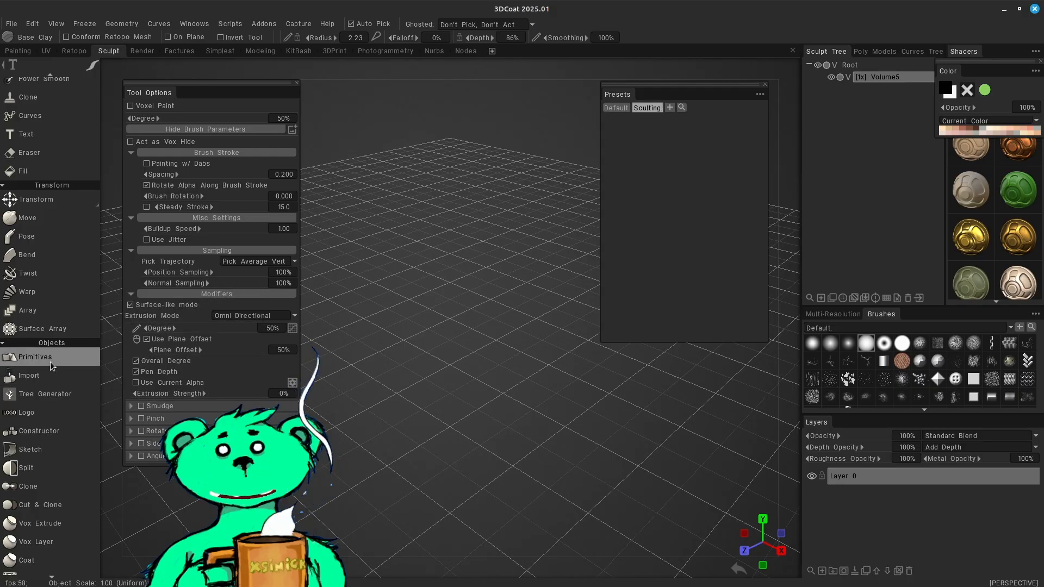
click(45, 358)
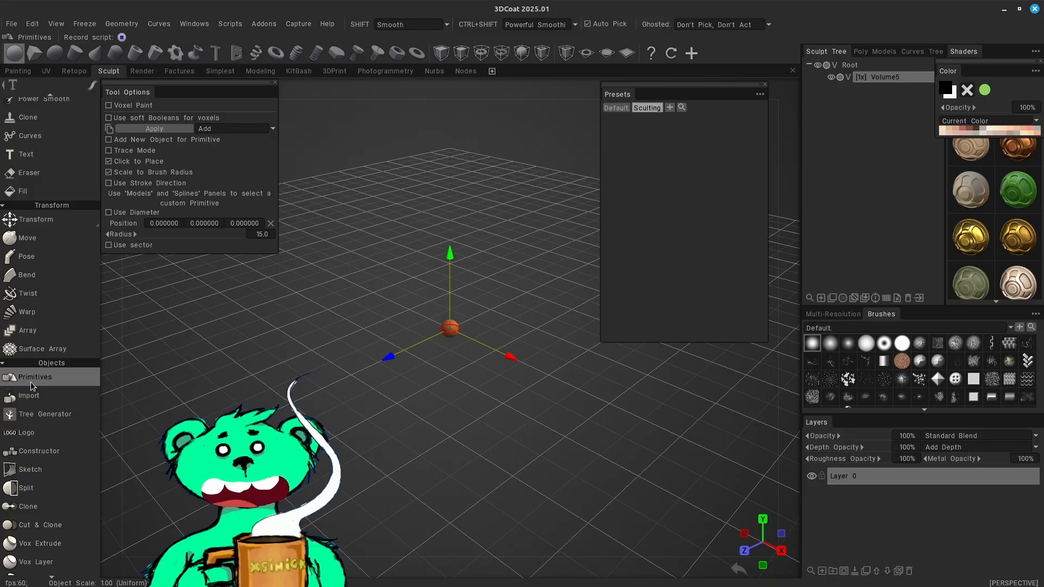
click(759, 94)
click(760, 96)
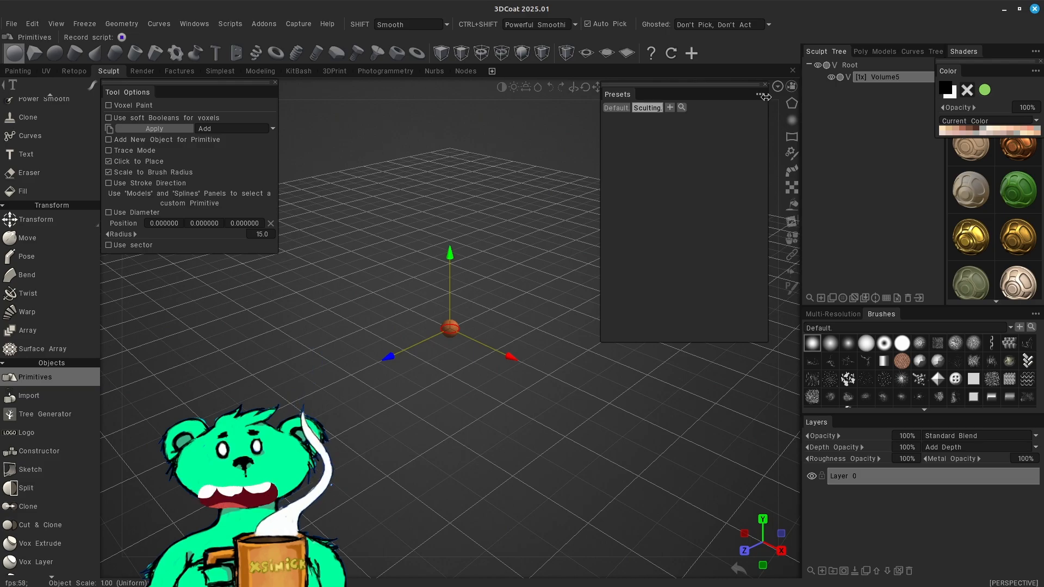
click(760, 94)
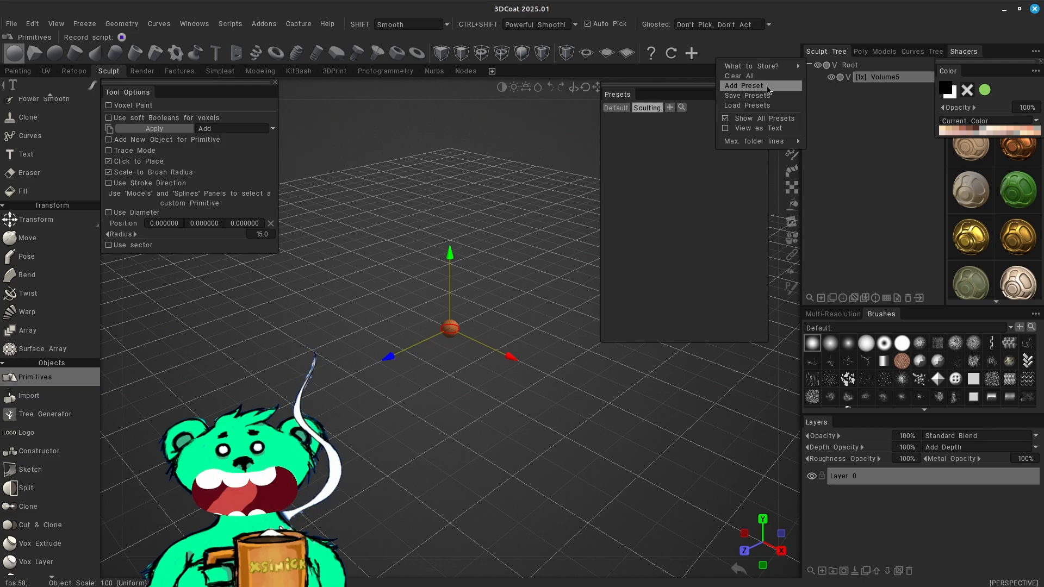
click(761, 86)
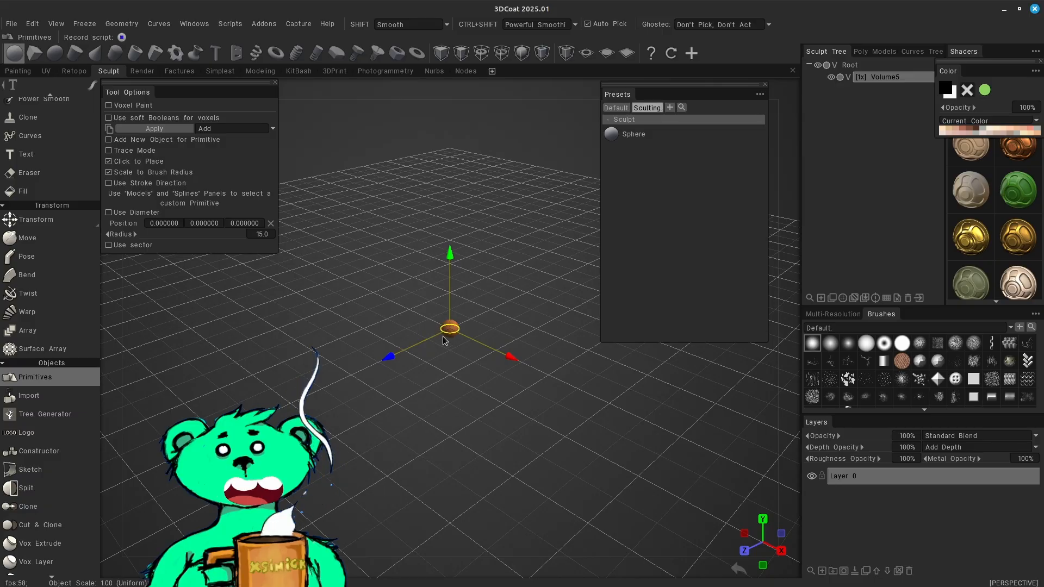
Add a sphere of radius 15 at the origin and a larger one of radius about 77.6 at Z about 124
click(149, 133)
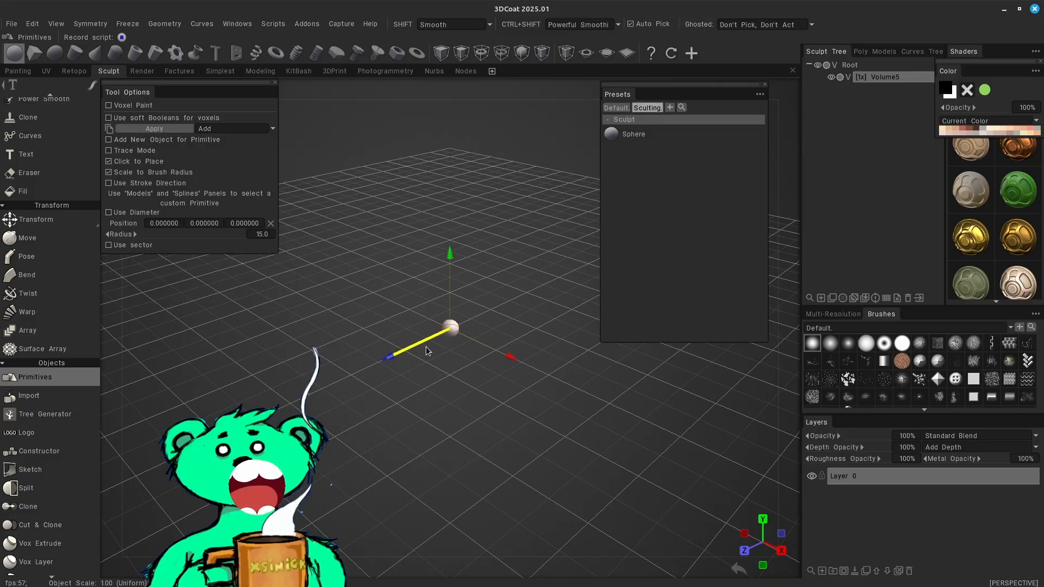
click(392, 354)
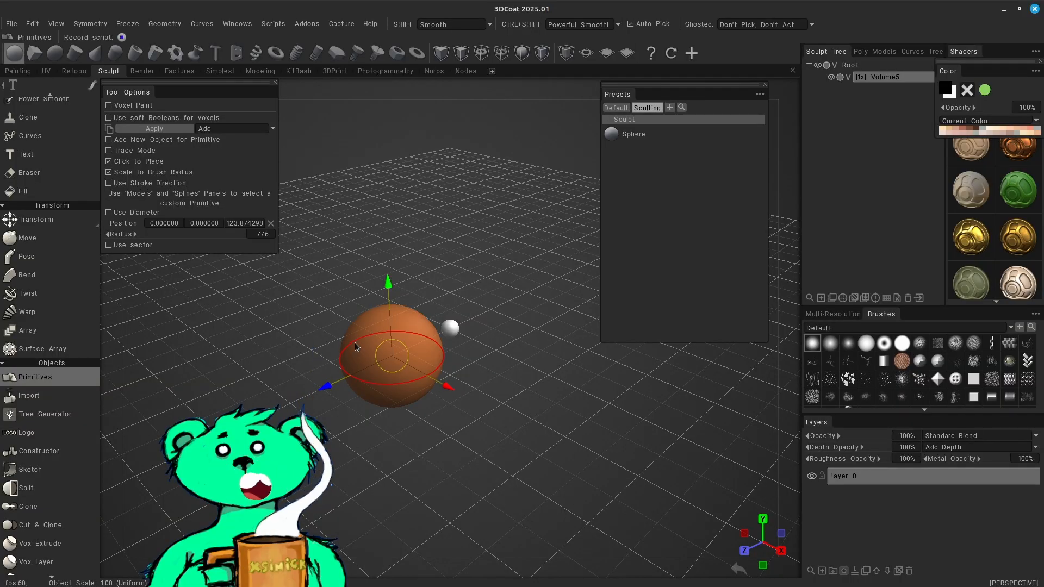
click(147, 129)
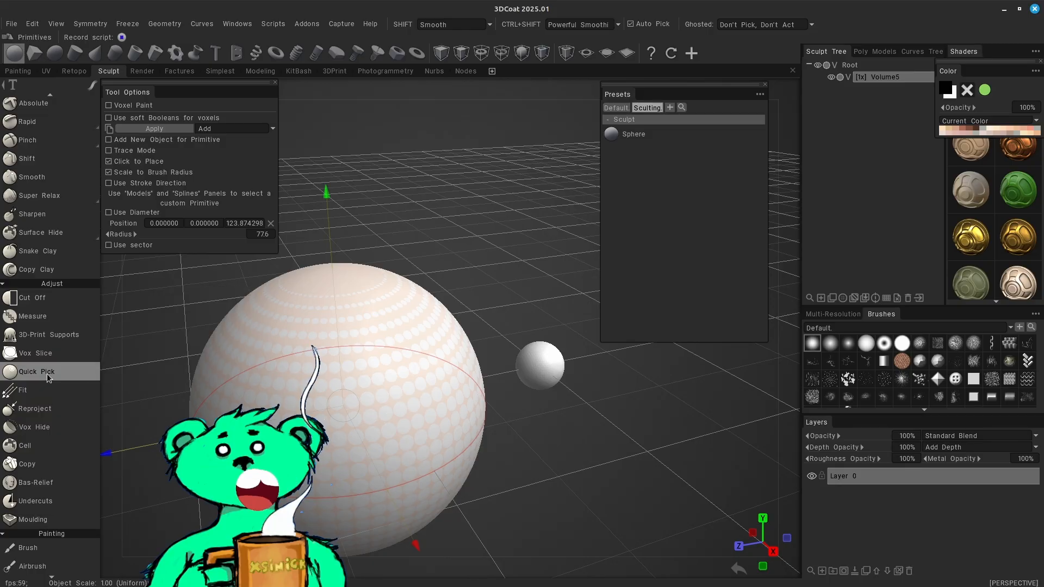
Activate the Quick Pick tool and store it as a preset in the Sculting folder
click(54, 373)
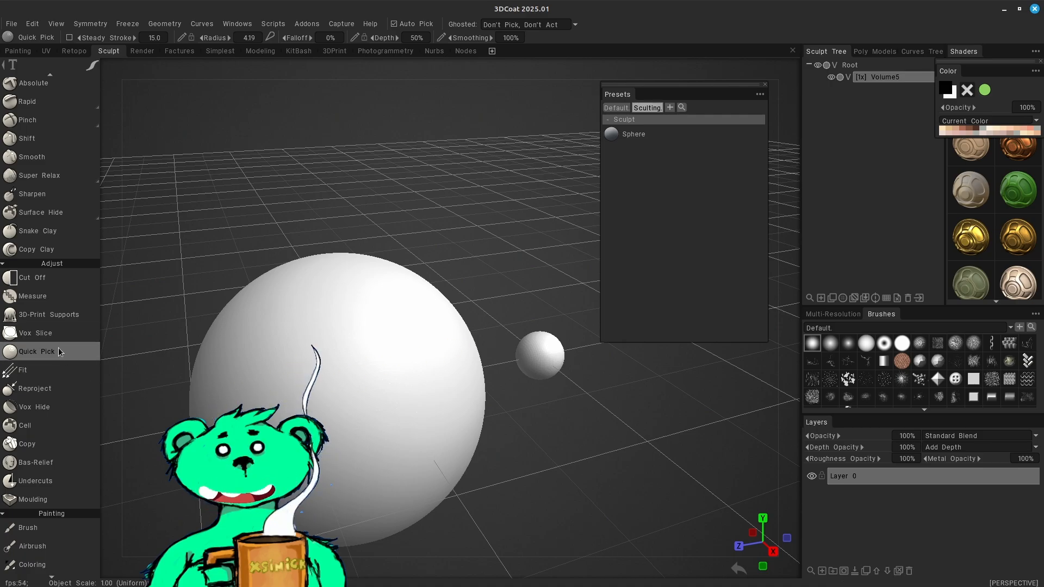
click(760, 95)
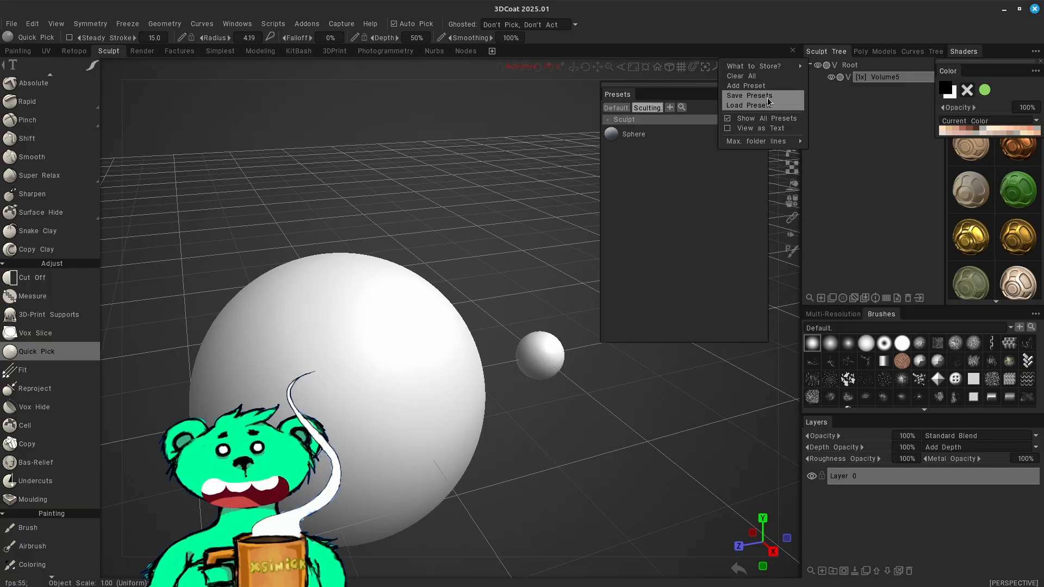
click(771, 86)
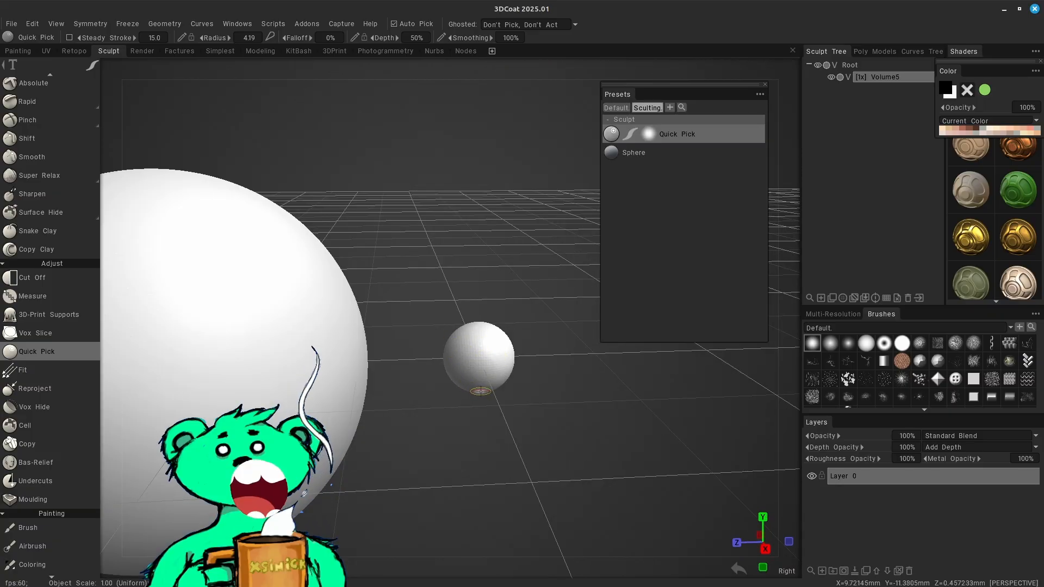
Inspect both spheres up close and increase the volume's resolution to 2x
middle_drag(480, 342, 565, 329)
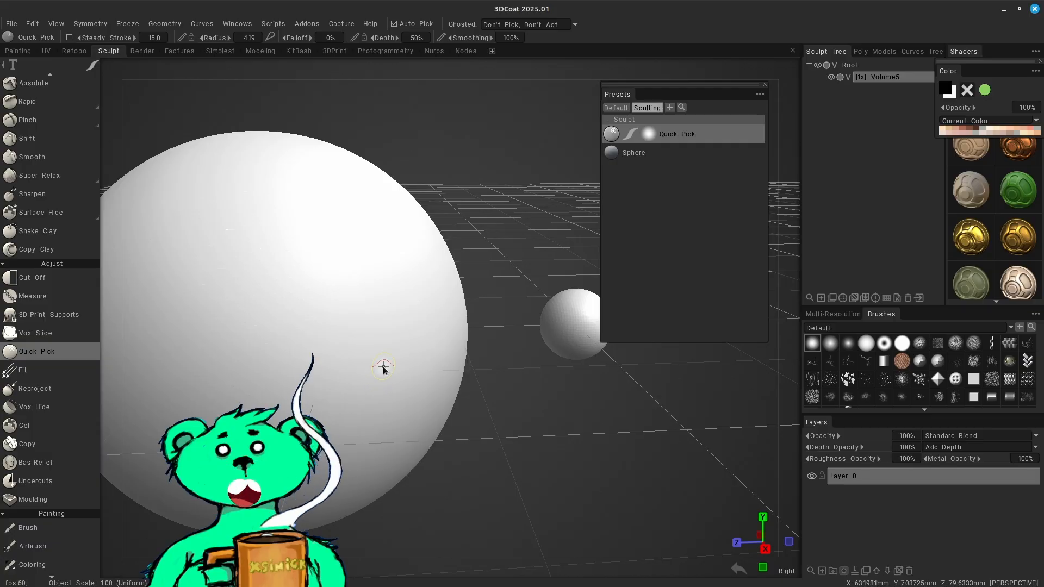
alt+middle_drag(460, 366, 259, 363)
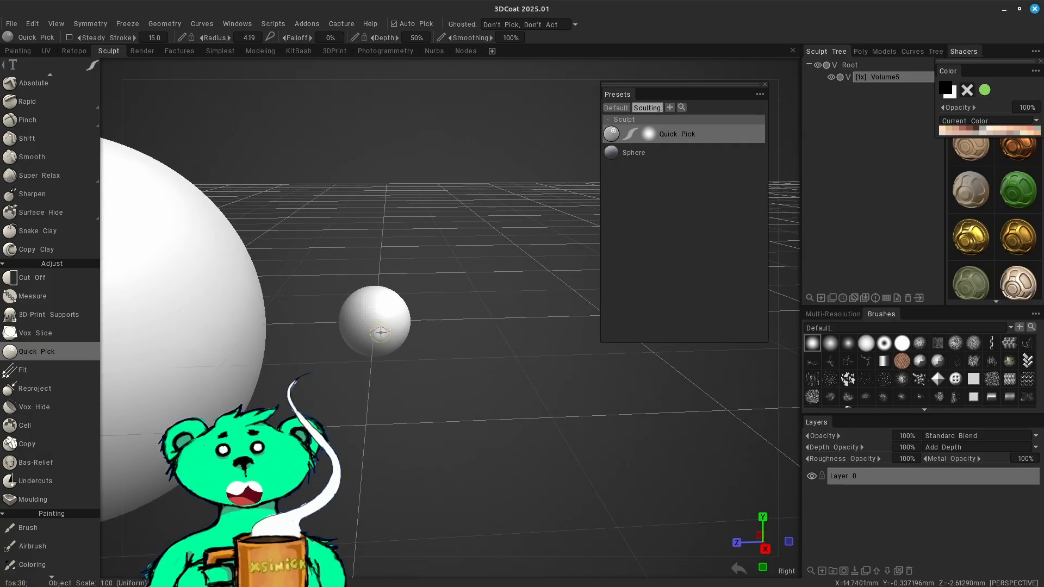
alt+middle_drag(378, 317, 521, 302)
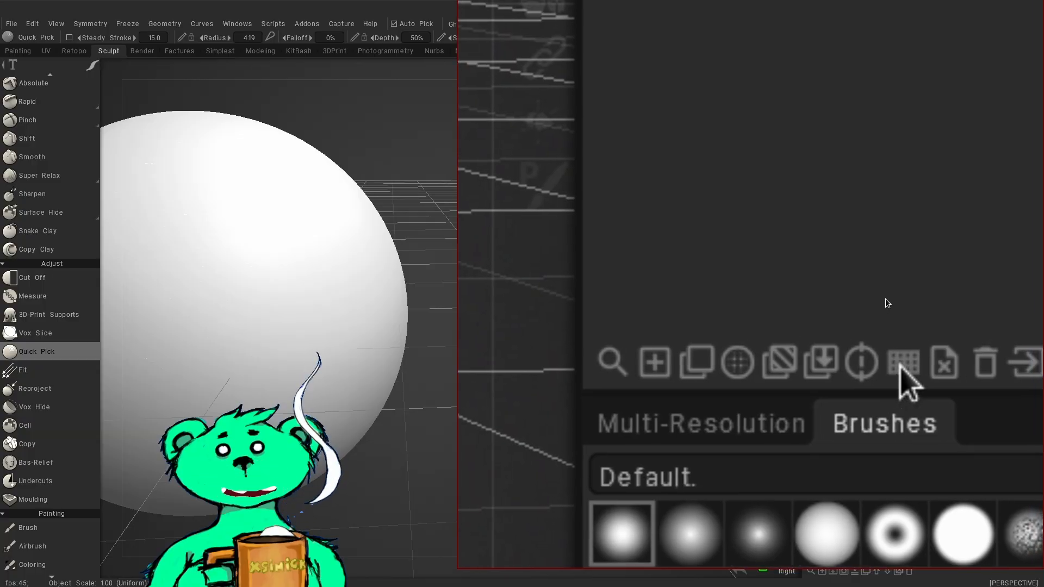
click(885, 299)
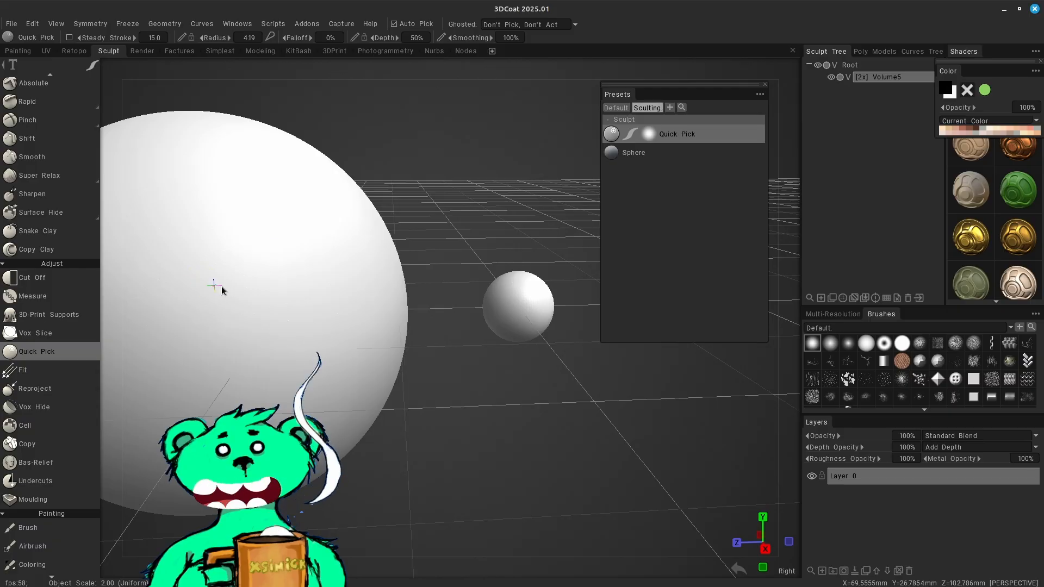
Shrink the shader thumbnails so the whole library fits and apply the glossy red shader to the volume
middle_drag(216, 288, 361, 312)
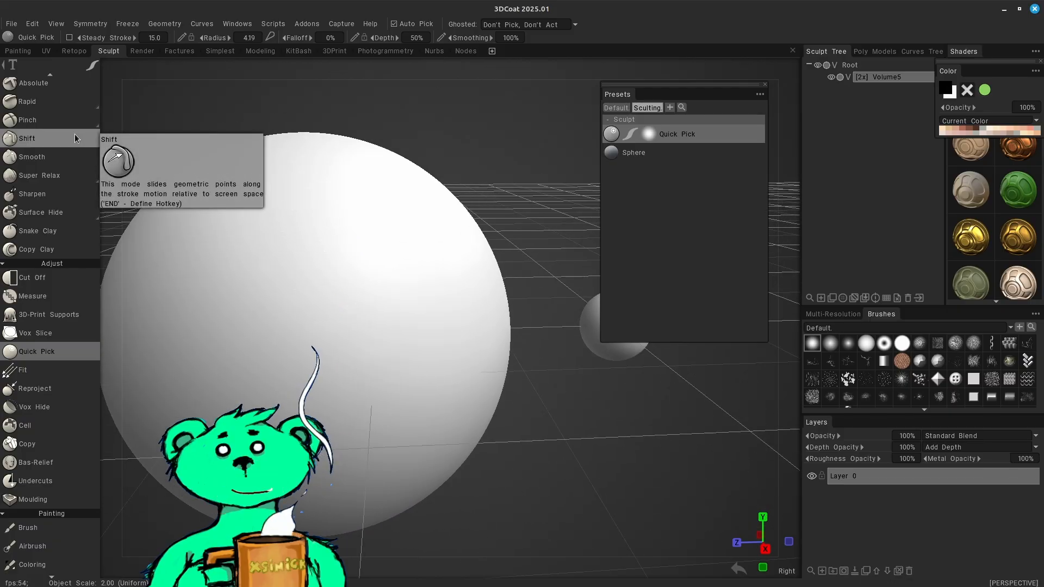
scroll(45, 157, up, 10)
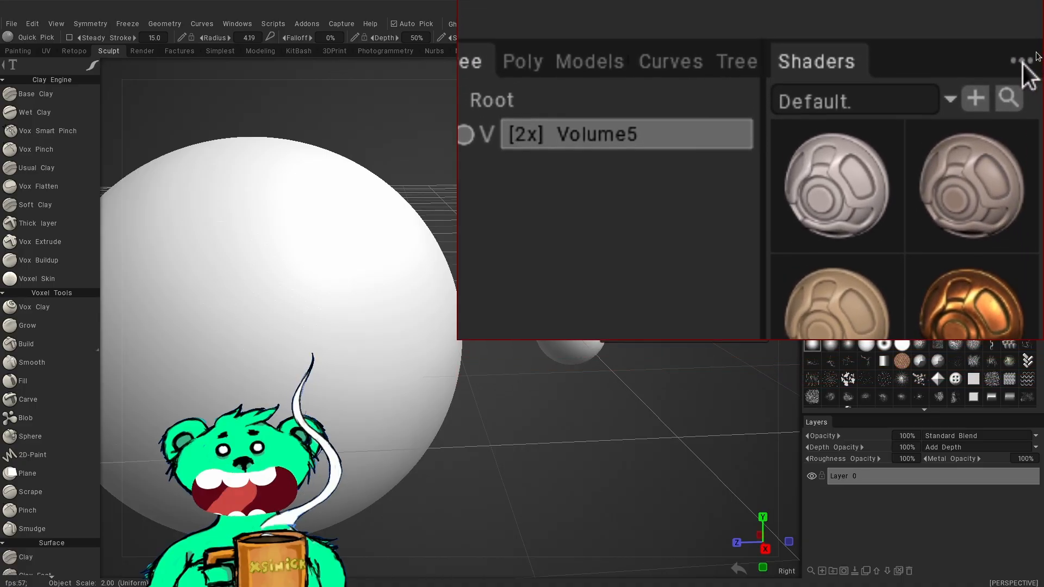
click(1022, 62)
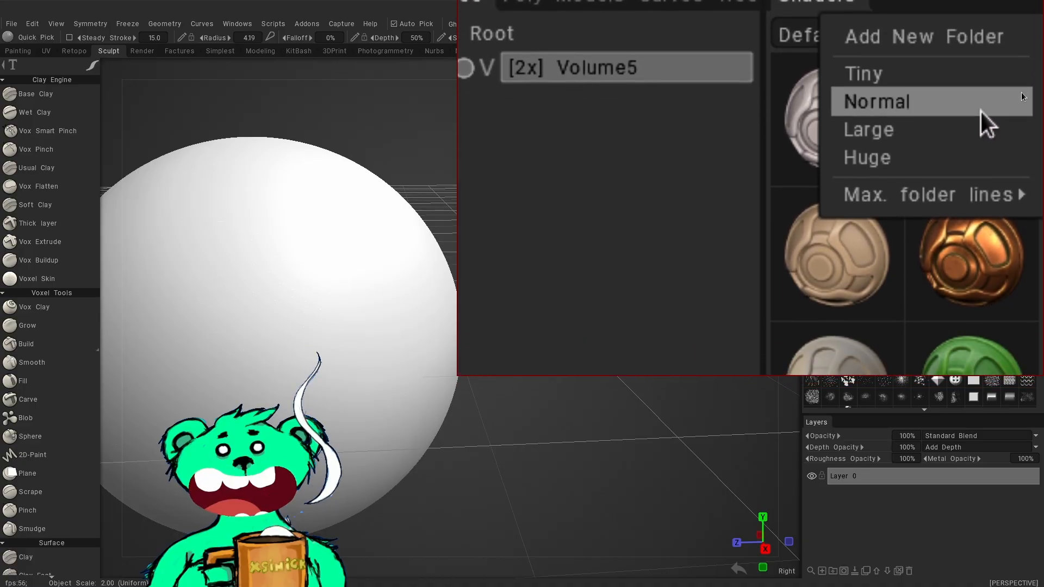
click(981, 106)
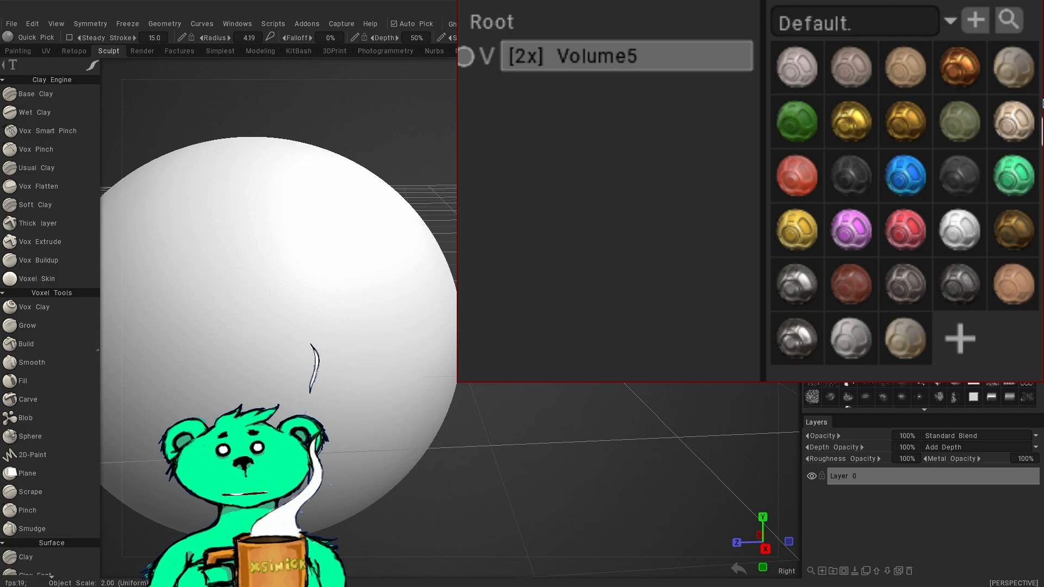
click(955, 121)
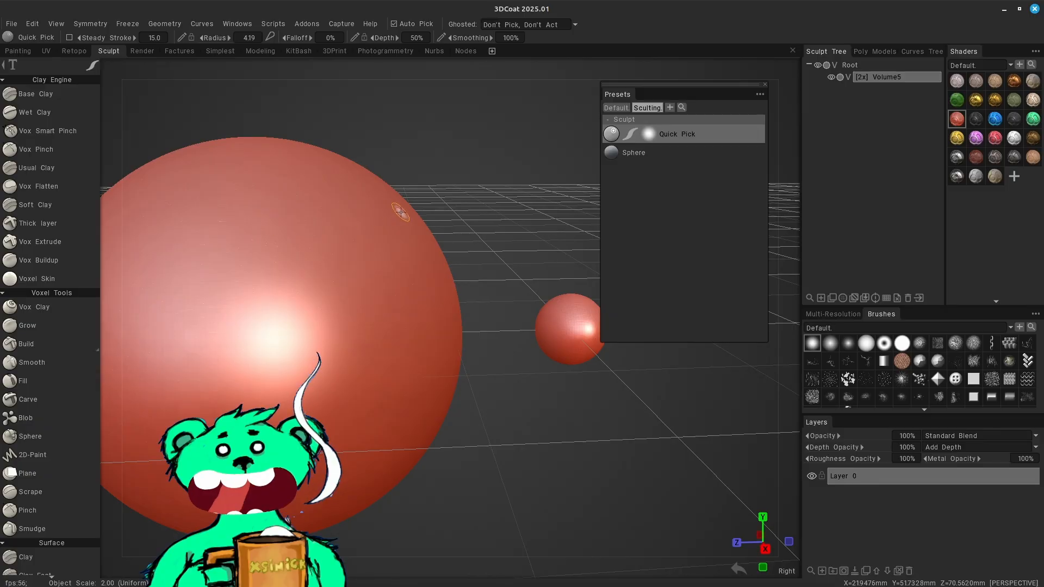
Activate the Base Clay brush with a radius of 1.19 and frame the whole large sphere for sculpting
middle_drag(400, 212, 397, 282)
mouse_move(315, 397)
middle_down()
mouse_move(372, 283)
mouse_move(372, 309)
mouse_move(405, 292)
middle_up()
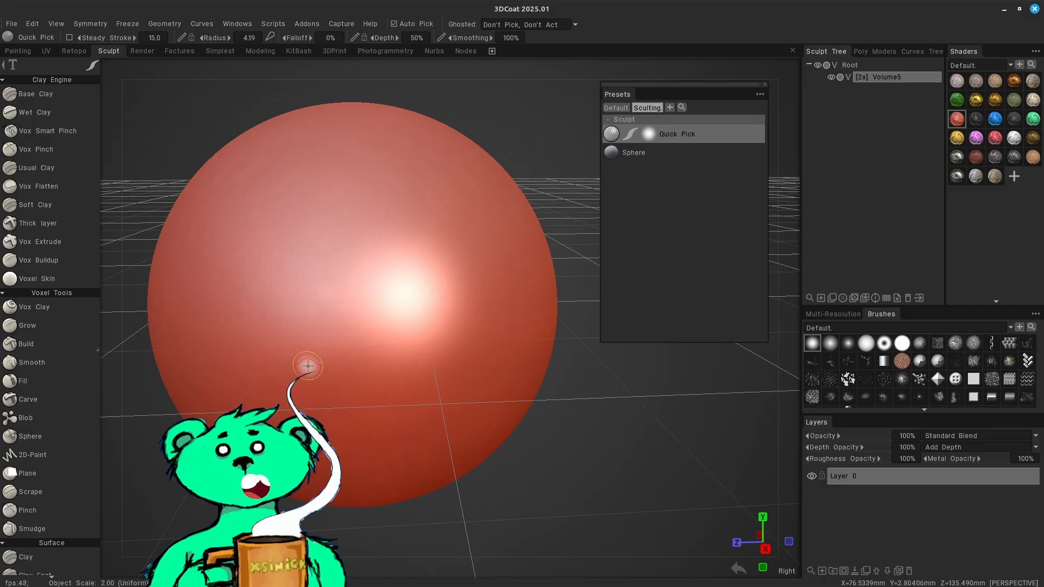
click(38, 98)
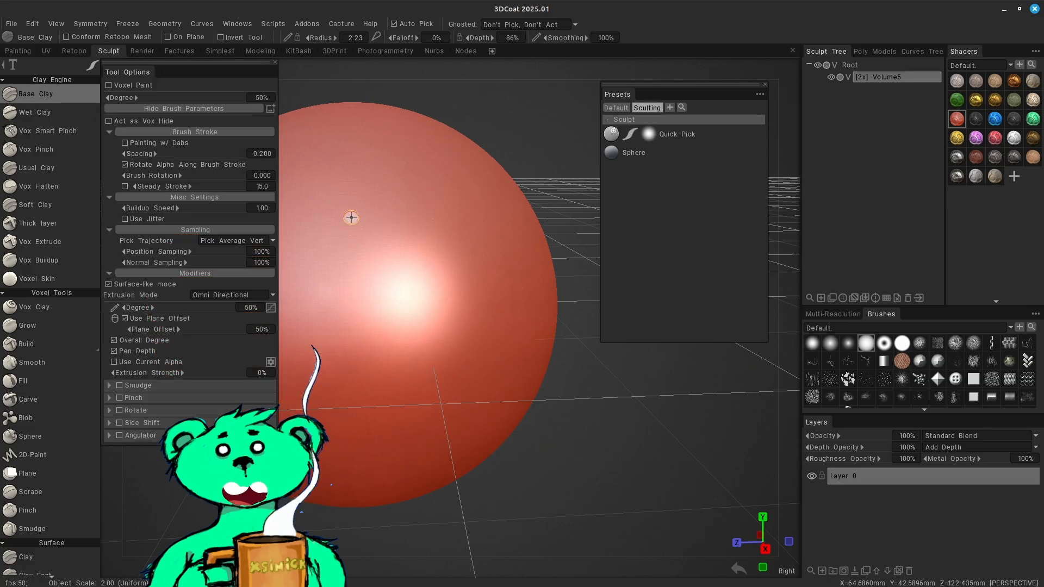
middle_drag(463, 308, 525, 316)
middle_drag(413, 336, 431, 325)
scroll(679, 360, down, 3)
drag(680, 360, 665, 379)
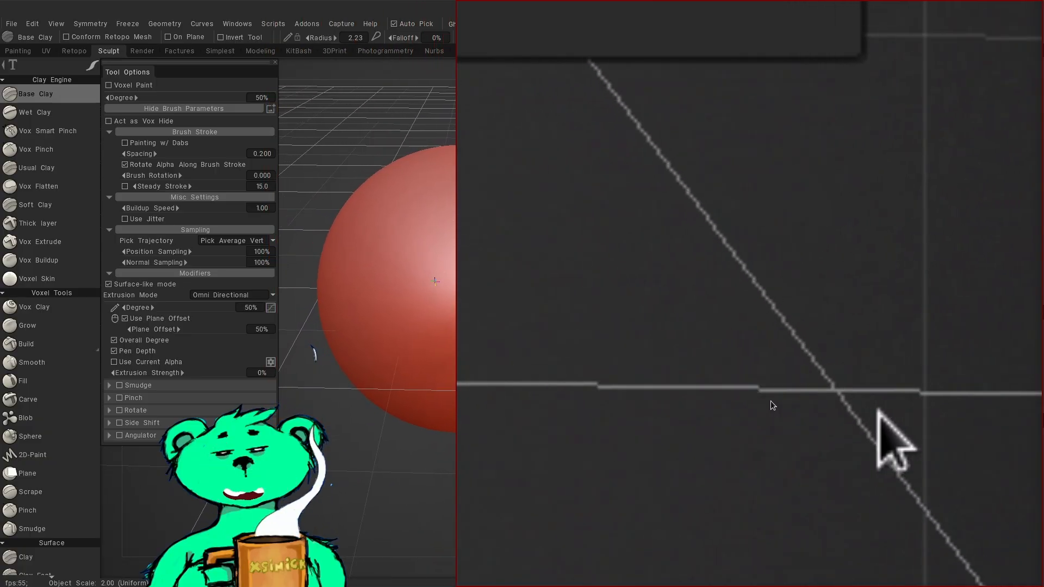
drag(792, 389, 785, 398)
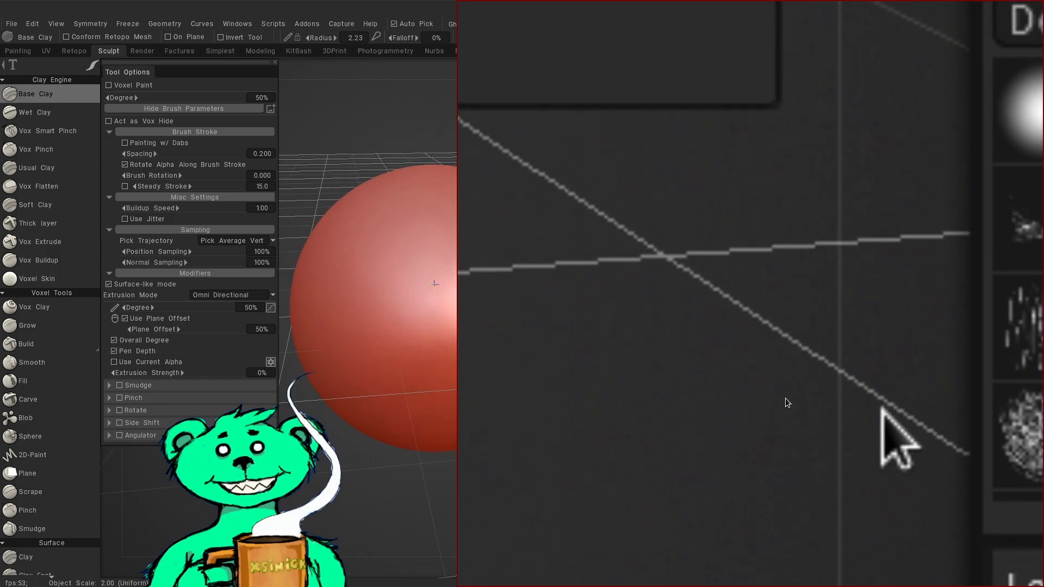
mouse_move(785, 398)
middle_down()
mouse_move(780, 341)
mouse_move(783, 388)
middle_up()
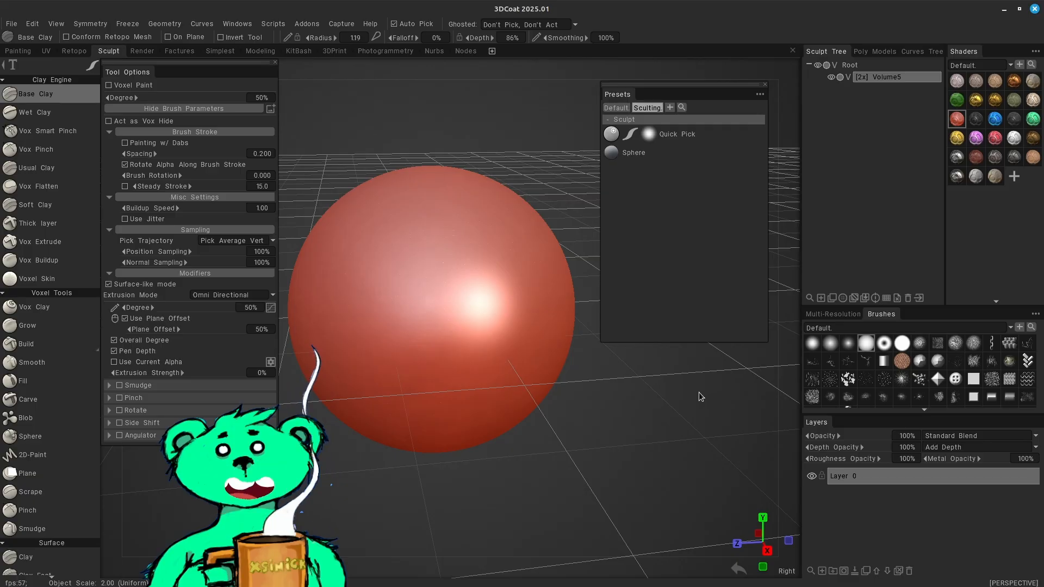
Set the Base Clay radius to 5.50 and brush three parallel diagonal strokes across the upper front of the large sphere
right_drag(663, 393, 684, 406)
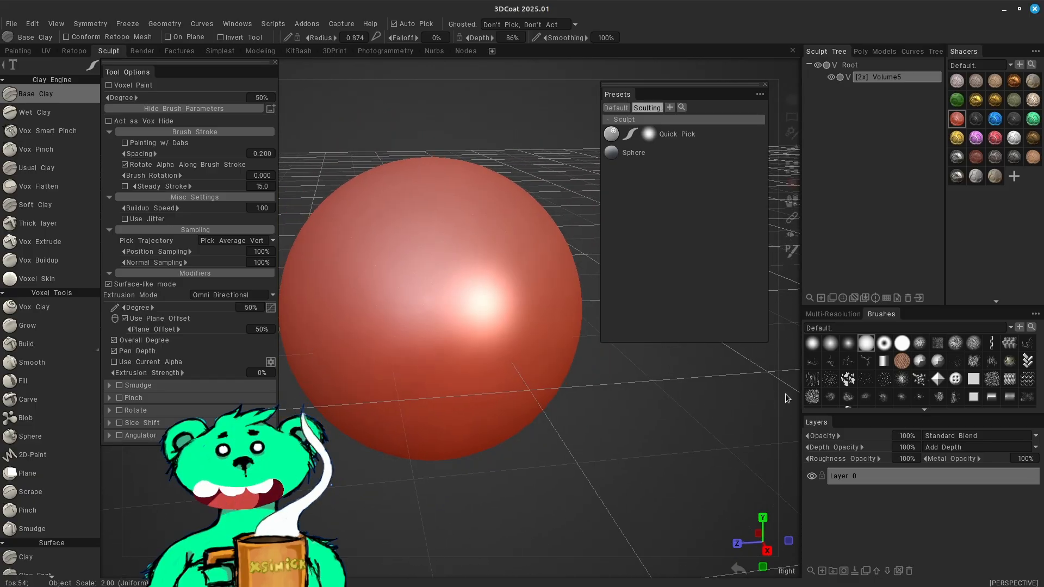
mouse_move(785, 393)
right_down()
mouse_move(784, 381)
mouse_move(791, 401)
mouse_move(777, 394)
right_up()
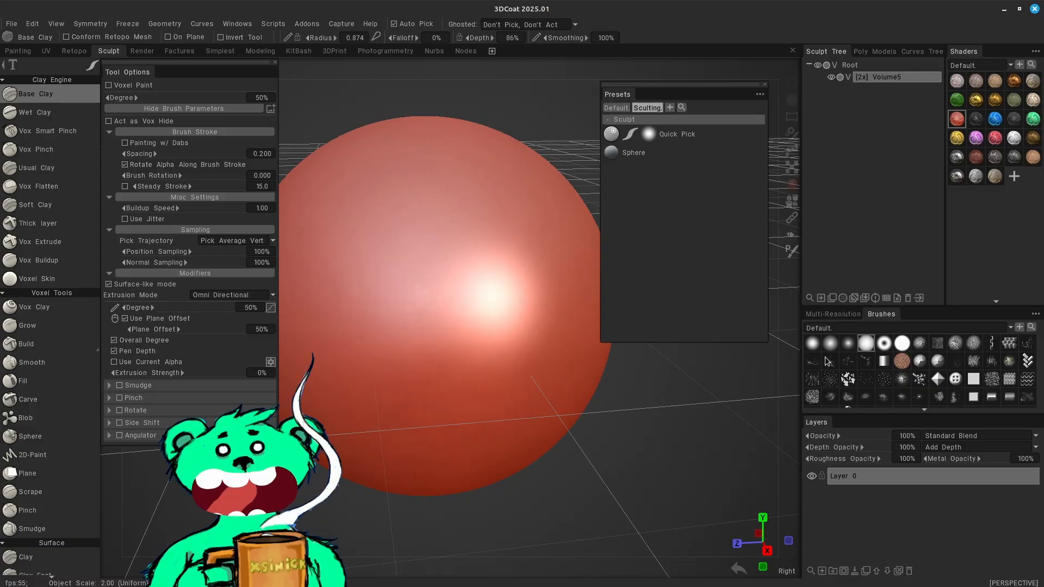
drag(786, 377, 790, 375)
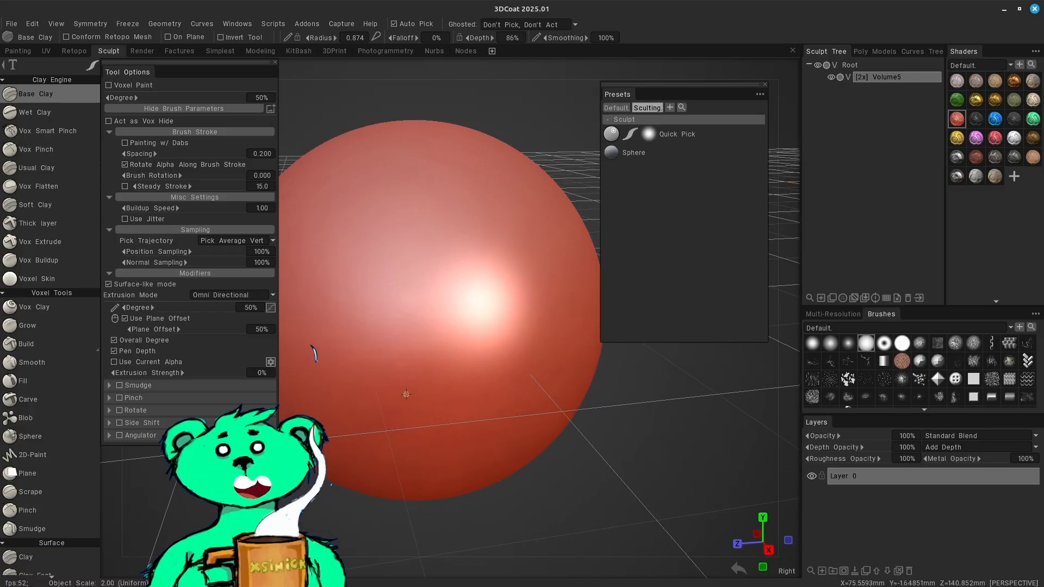
mouse_move(392, 376)
middle_down()
mouse_move(413, 387)
mouse_move(402, 384)
middle_up()
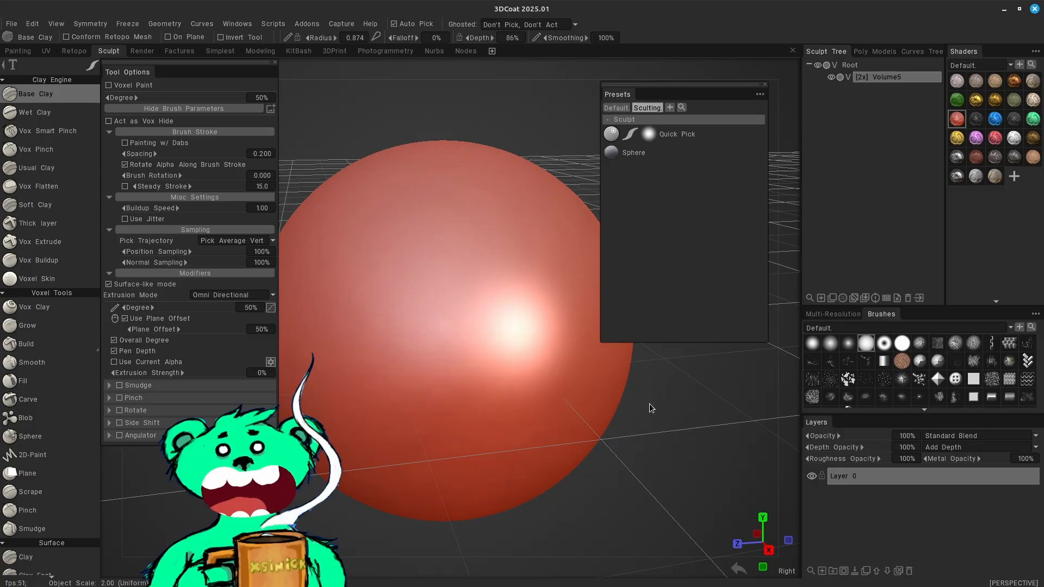
scroll(641, 387, down, 3)
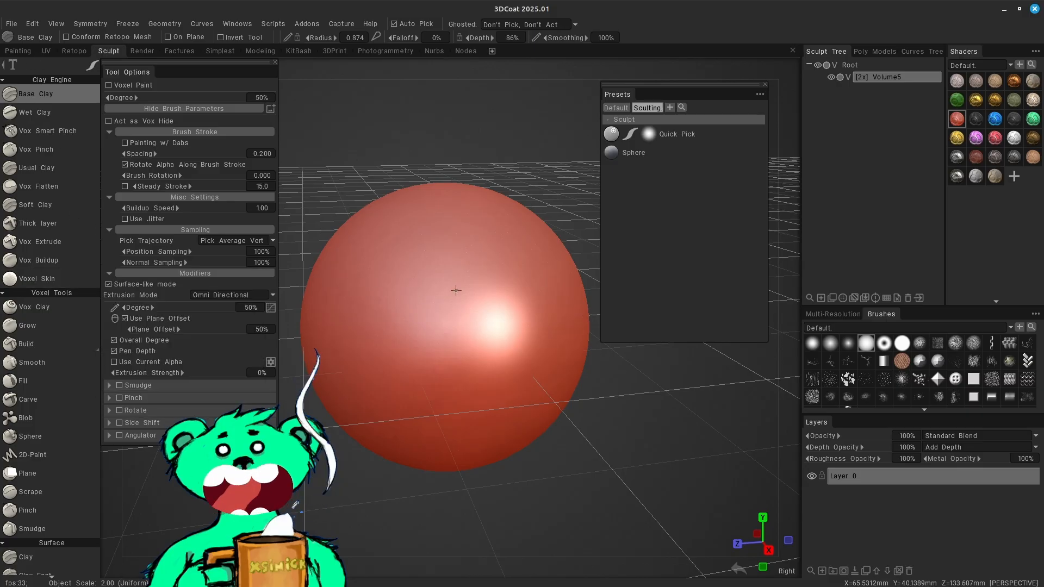
right_drag(437, 304, 453, 303)
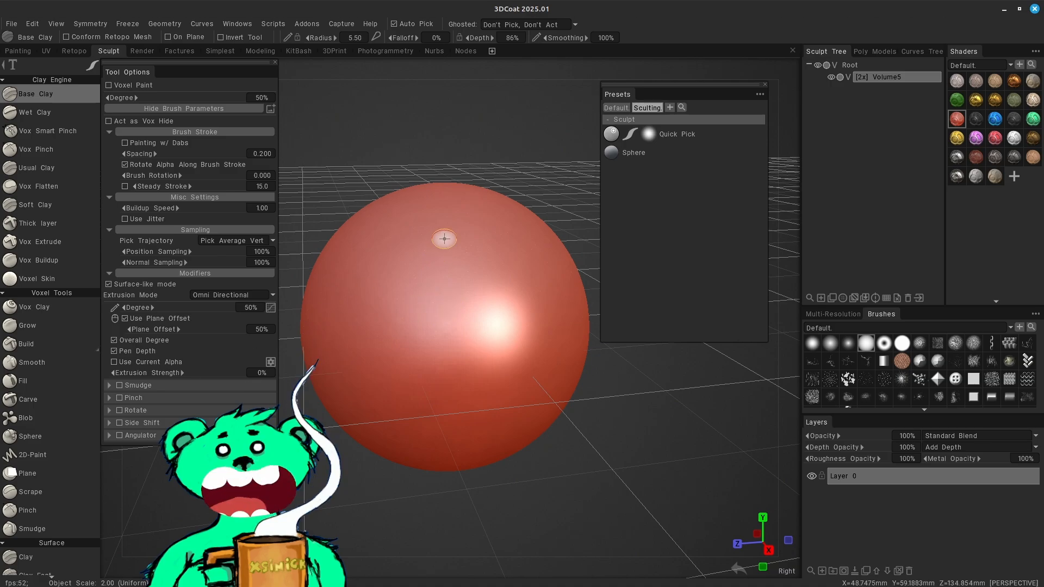
drag(450, 236, 402, 313)
drag(469, 252, 415, 336)
drag(437, 216, 391, 318)
Build up crossing Base Clay strokes over and beside the rightmost diagonal stroke on the large sphere
scroll(783, 341, up, 4)
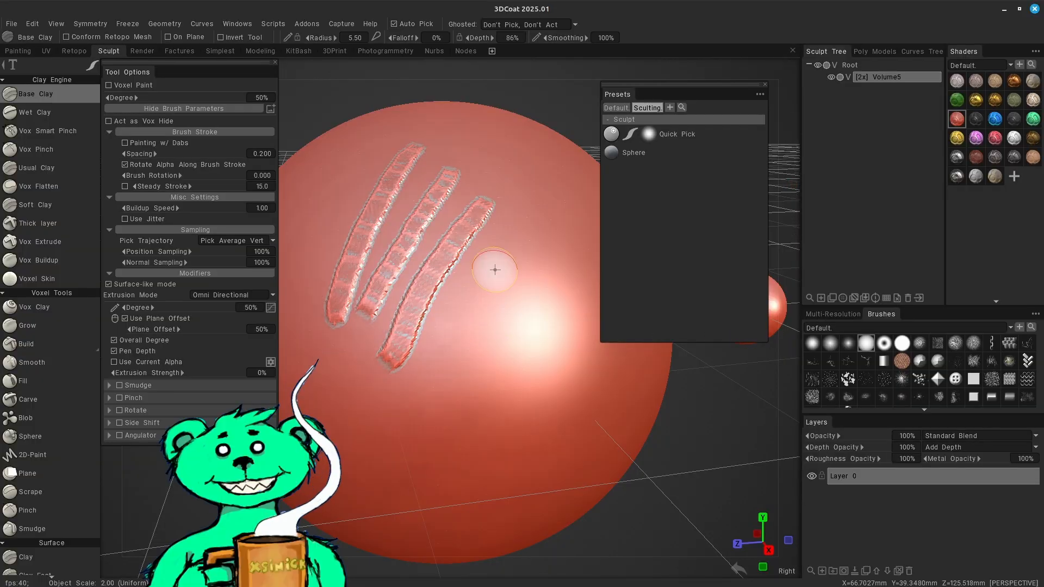
drag(495, 262, 461, 327)
mouse_move(526, 292)
mouse_down()
mouse_move(467, 353)
mouse_move(480, 316)
mouse_up()
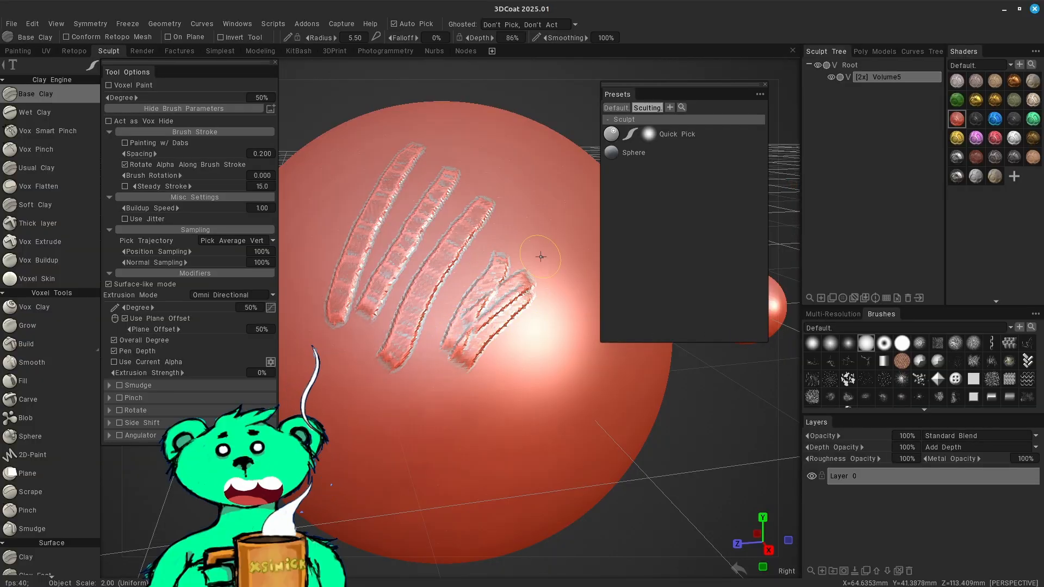
mouse_move(540, 255)
mouse_down()
mouse_move(476, 296)
mouse_move(463, 286)
mouse_up()
mouse_move(535, 239)
mouse_down()
mouse_move(458, 278)
mouse_move(461, 269)
mouse_up()
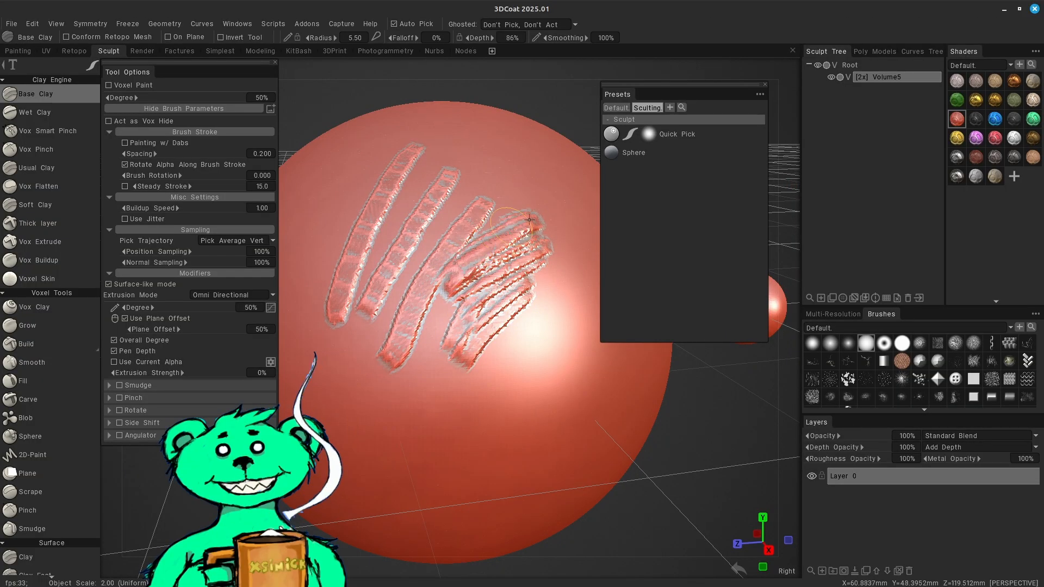
mouse_move(525, 213)
mouse_down()
mouse_move(444, 250)
mouse_move(429, 239)
mouse_up()
drag(508, 197, 423, 257)
drag(522, 225, 418, 275)
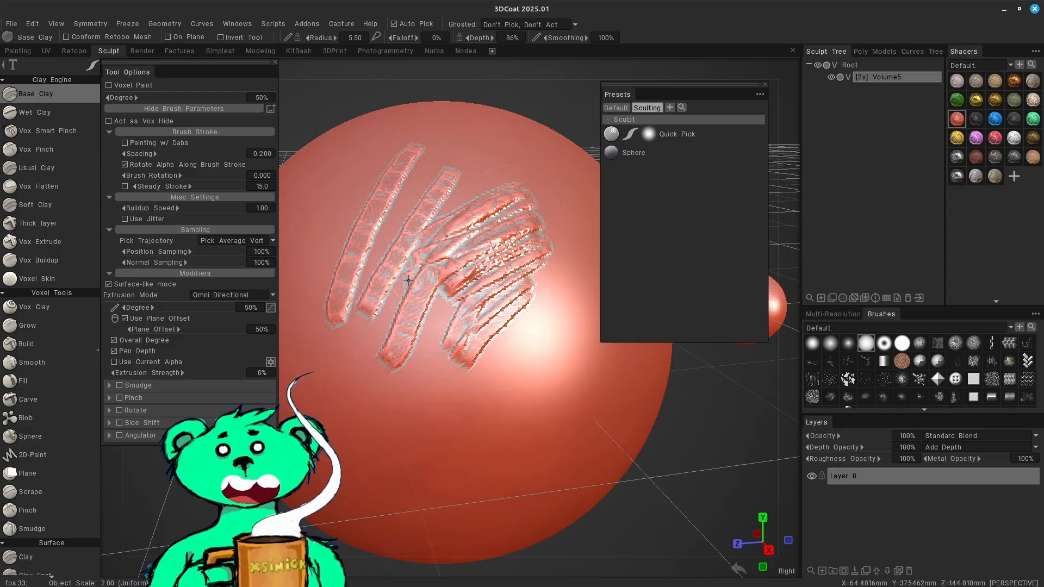
drag(497, 264, 412, 293)
drag(491, 296, 410, 311)
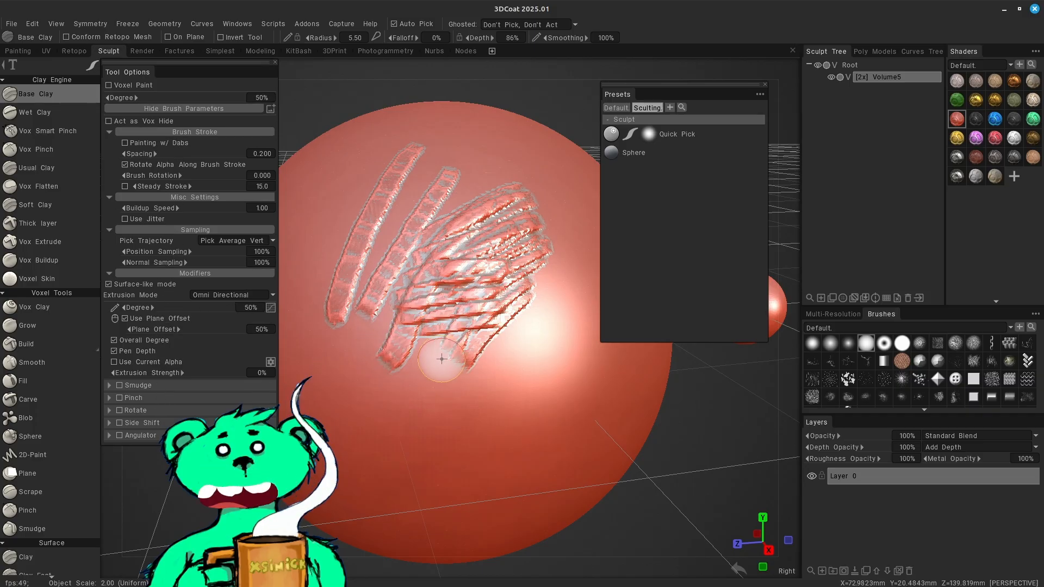
Reduce the Base Clay radius to 3.78 and switch to the Wet Clay brush
right_drag(445, 200, 438, 200)
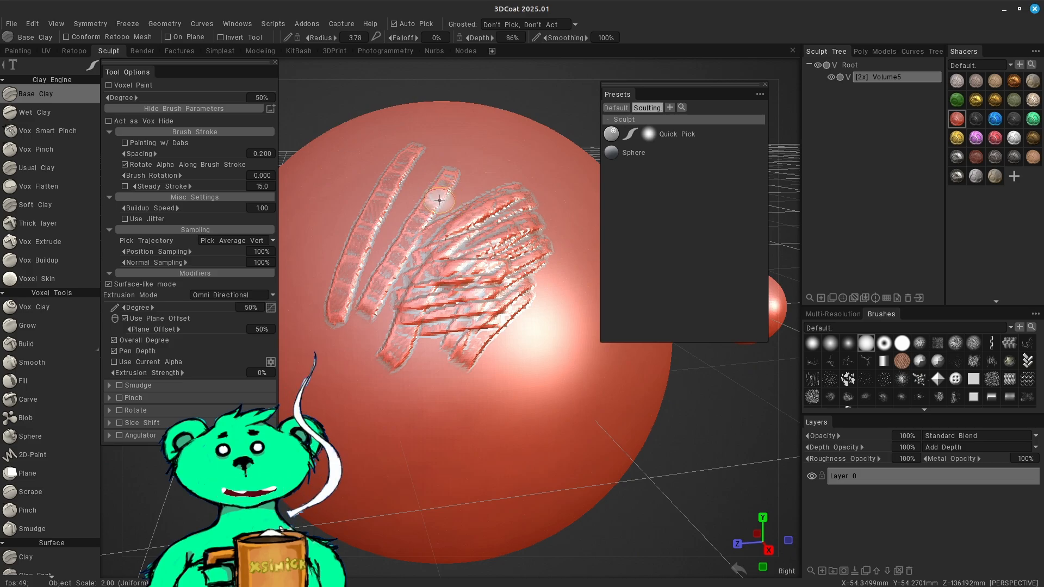
scroll(785, 366, down, 2)
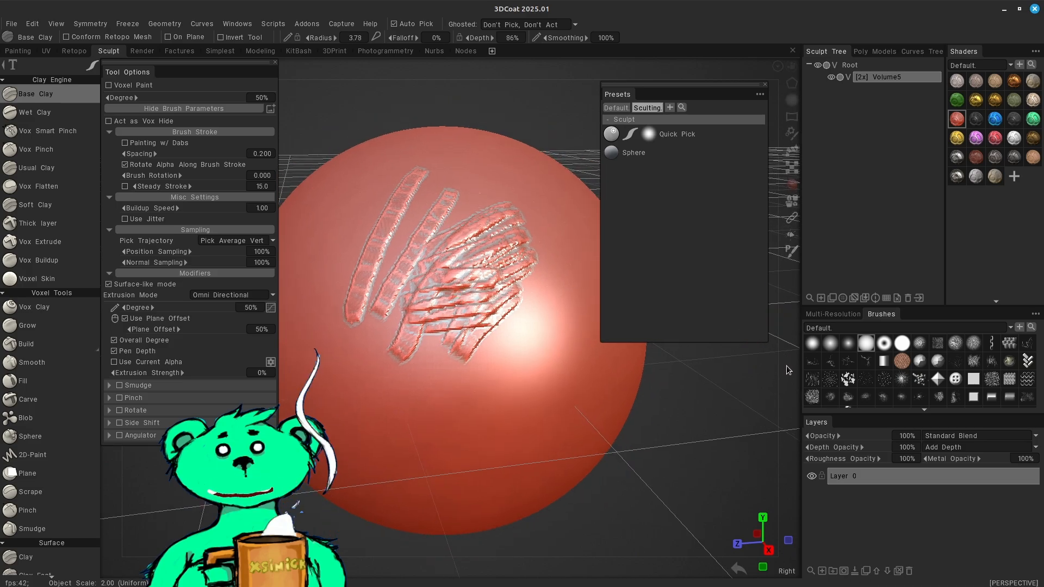
mouse_move(779, 352)
middle_down()
mouse_move(656, 350)
mouse_move(772, 355)
middle_up()
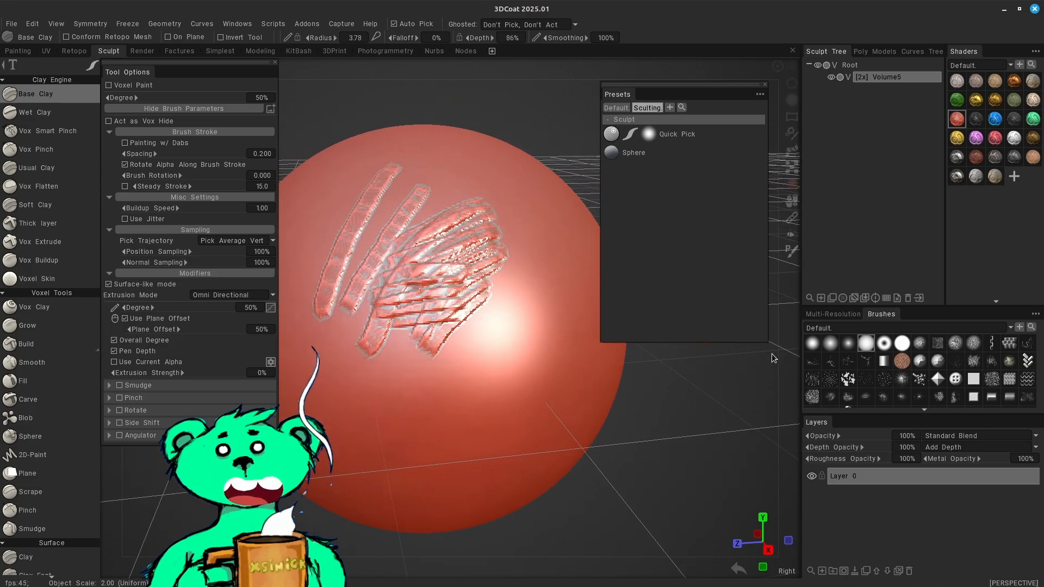
scroll(781, 363, up, 3)
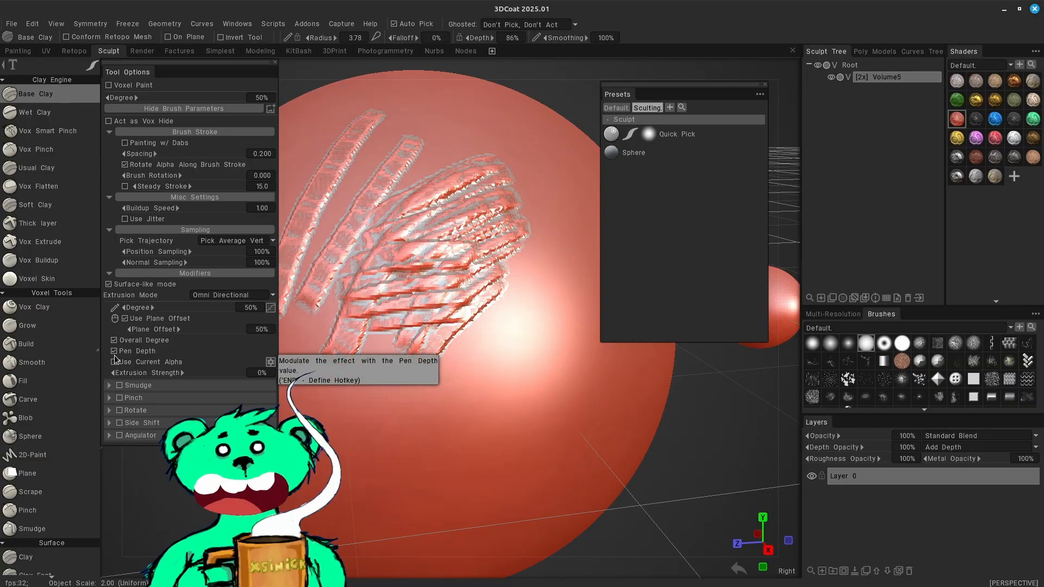
click(54, 111)
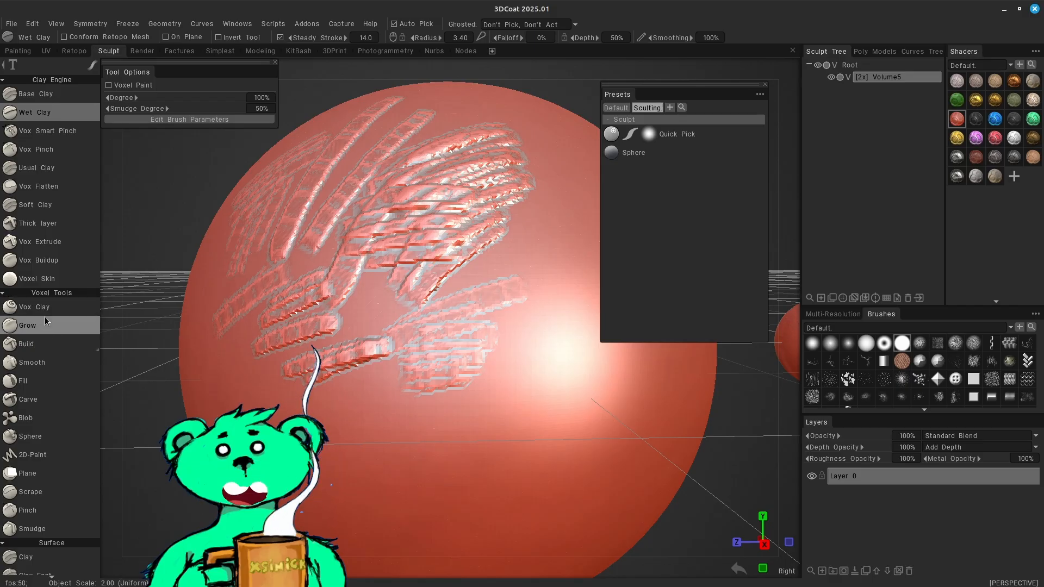
middle_drag(449, 354, 361, 356)
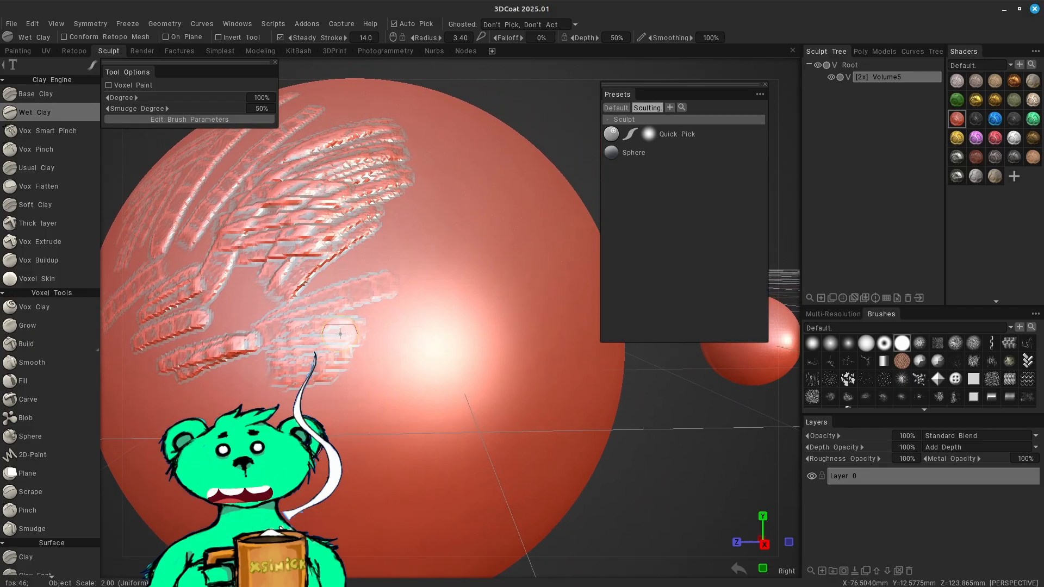
Activate Vox Clay with a radius of 5.22 and lay wide, overlapping flat strokes on the bare surface beside the earlier strokes
click(43, 313)
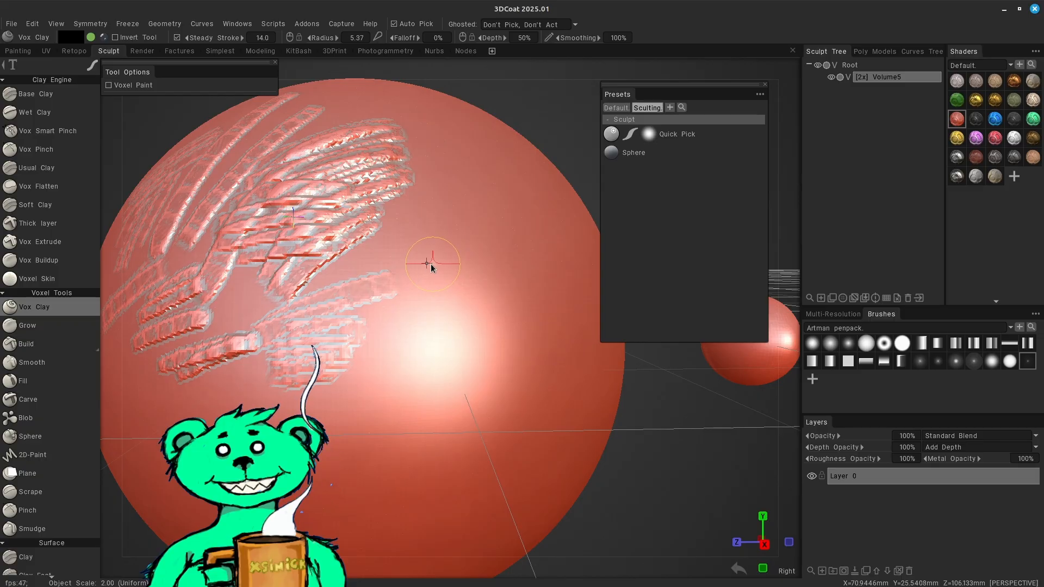
right_drag(431, 264, 441, 263)
drag(446, 244, 419, 307)
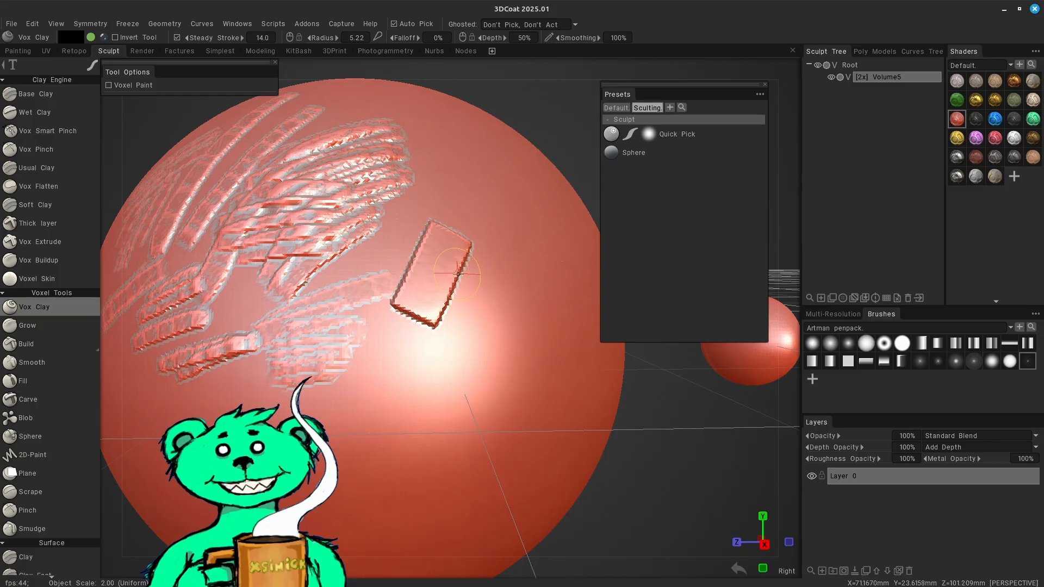
drag(501, 252, 434, 279)
drag(501, 220, 421, 265)
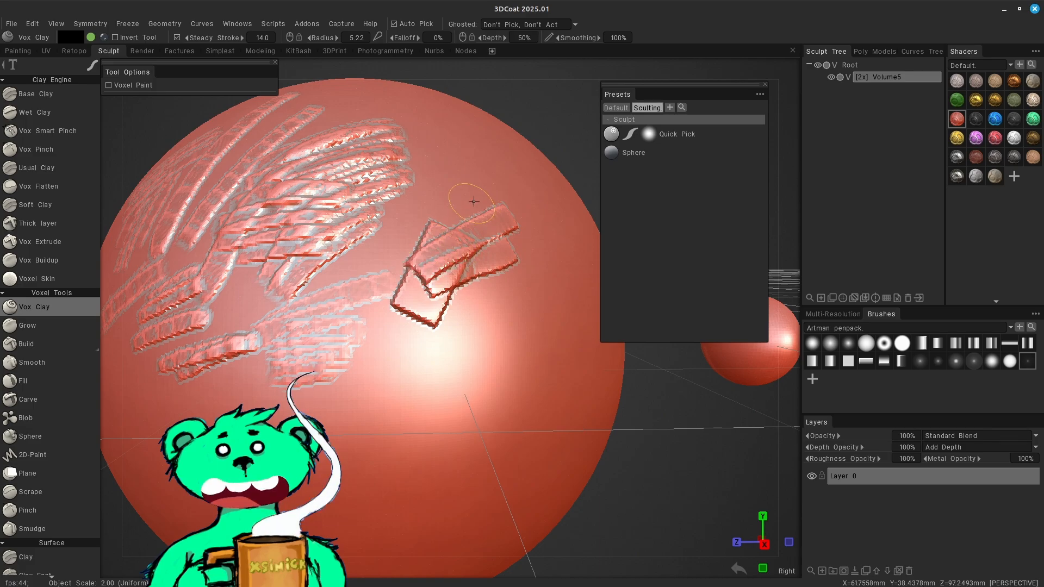
mouse_move(475, 200)
mouse_down()
mouse_move(427, 267)
mouse_move(407, 267)
mouse_up()
drag(465, 327, 373, 391)
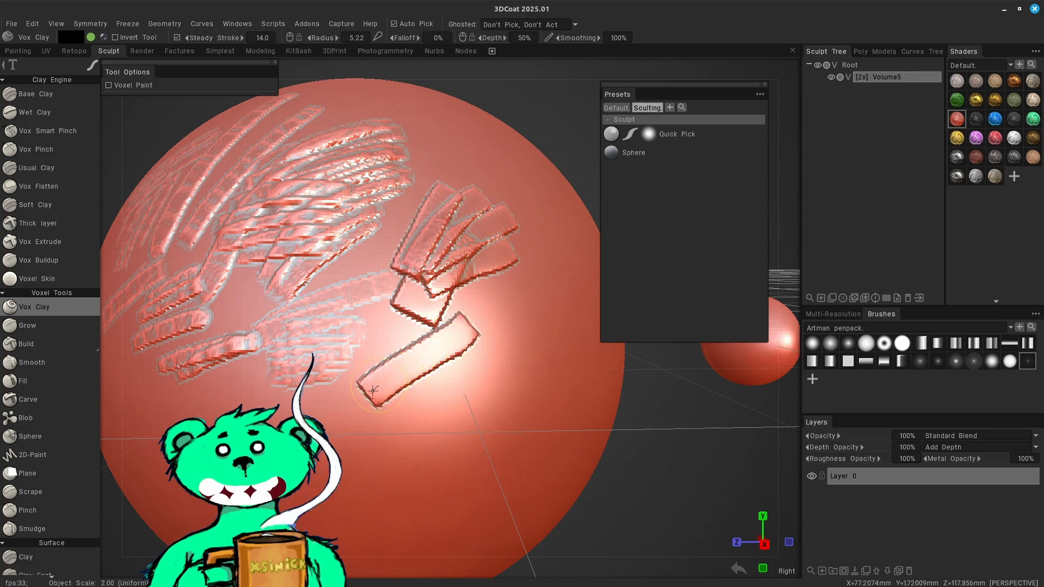
drag(401, 343, 425, 397)
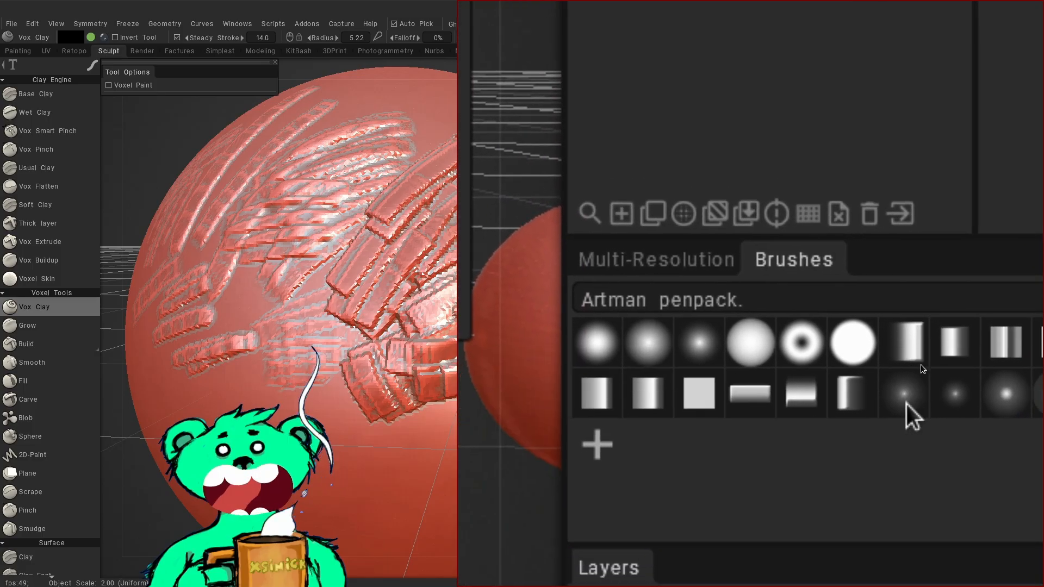
Switch the brush library to Default and stamp the four-hole button alpha on the sphere's bare surface with Build
click(903, 395)
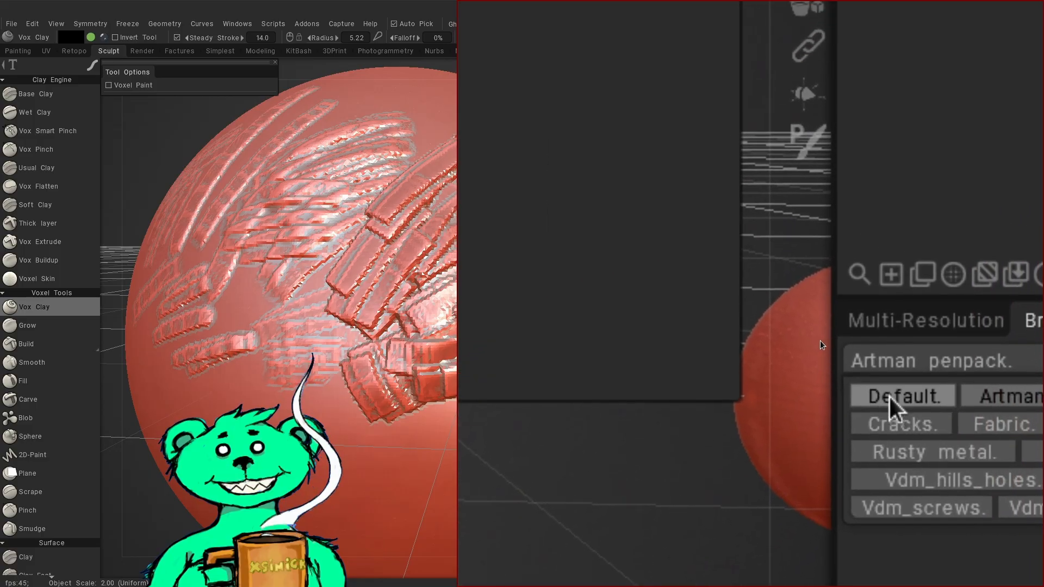
click(891, 380)
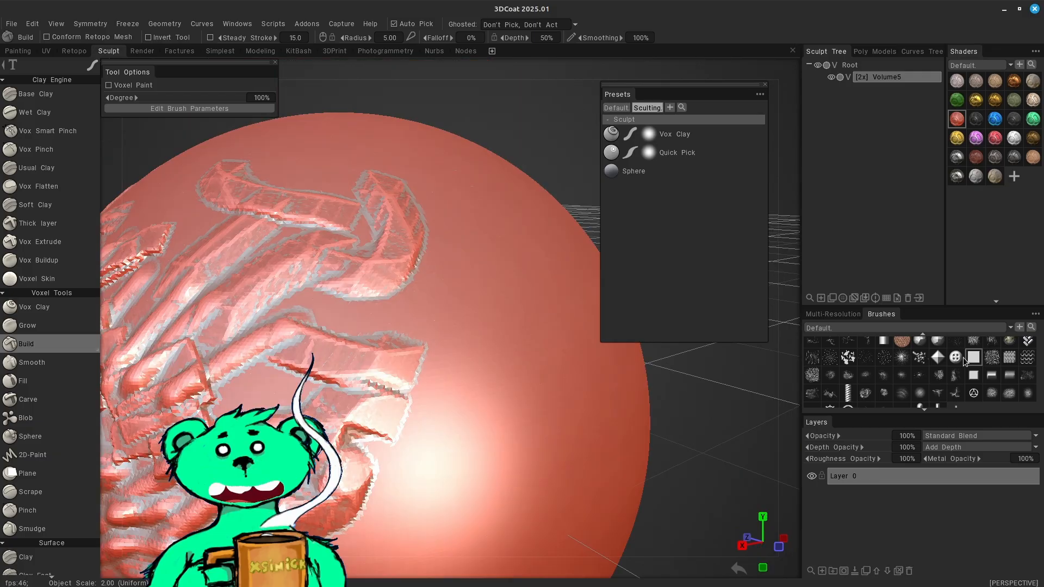
click(955, 357)
click(485, 374)
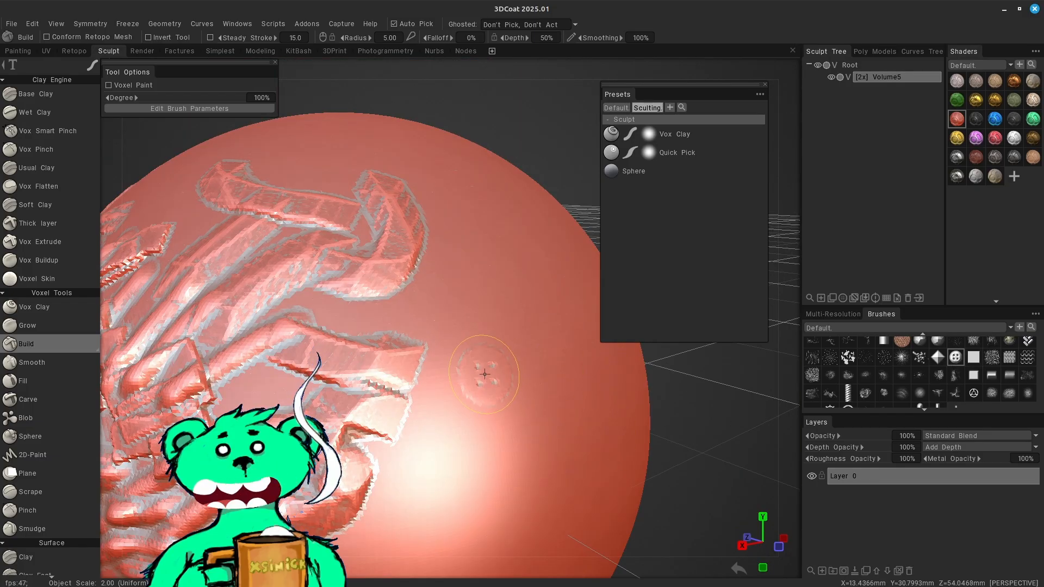
click(463, 309)
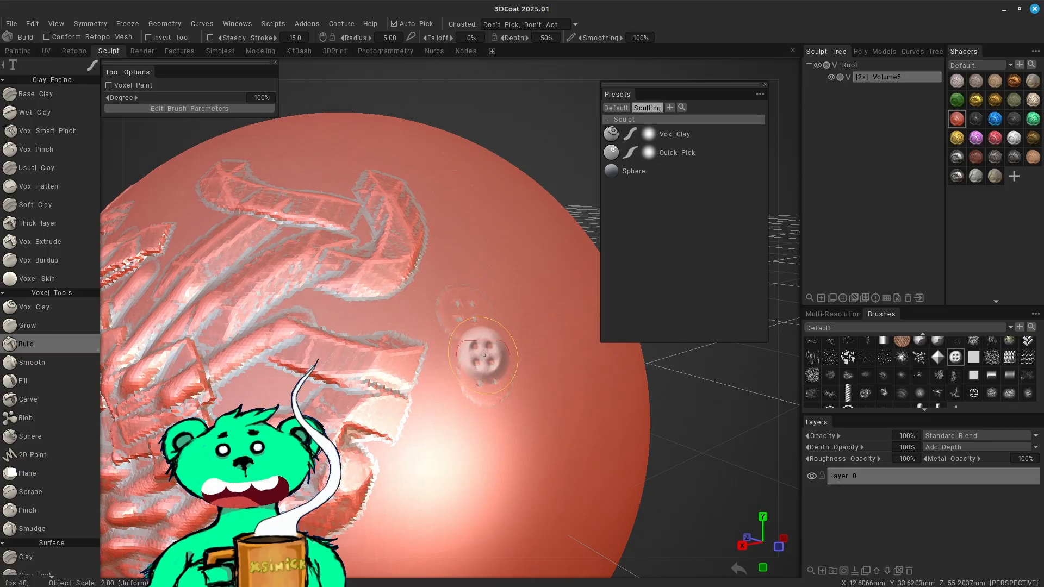
click(489, 339)
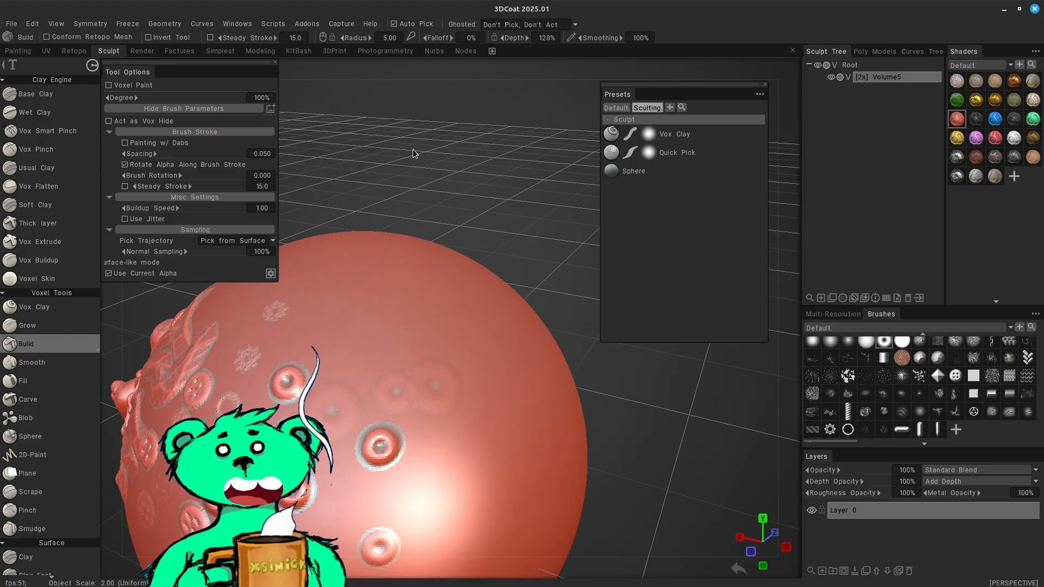
Change the Build tool's stroke mode from the circular mode to the freehand brush stroke
click(92, 67)
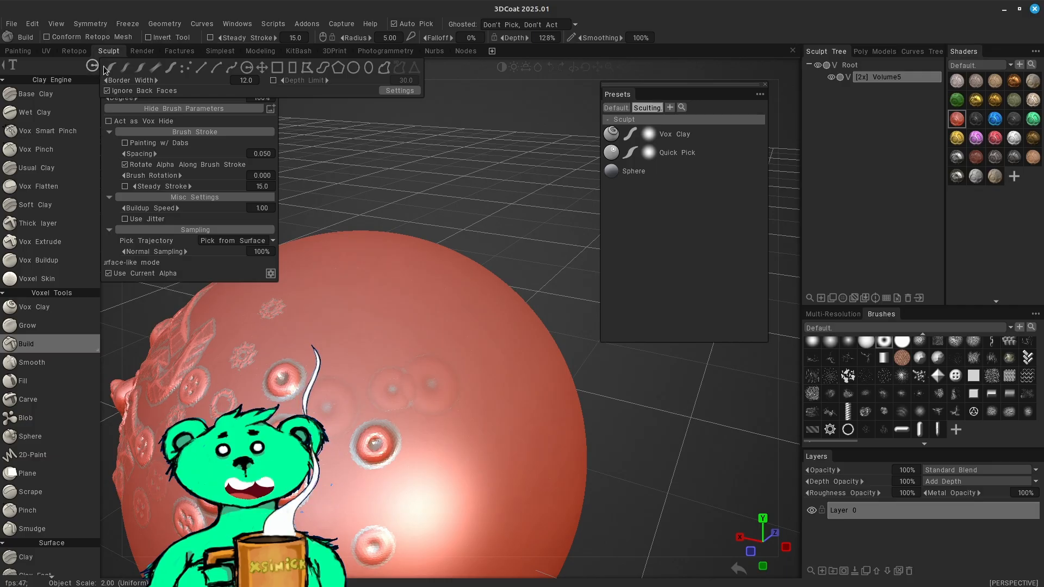
click(106, 69)
click(90, 70)
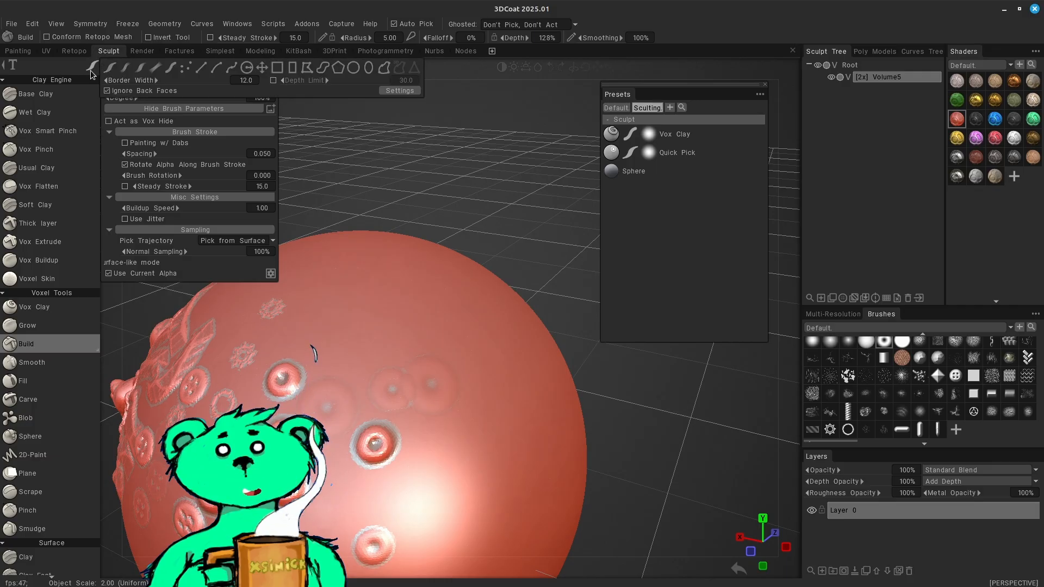
click(109, 69)
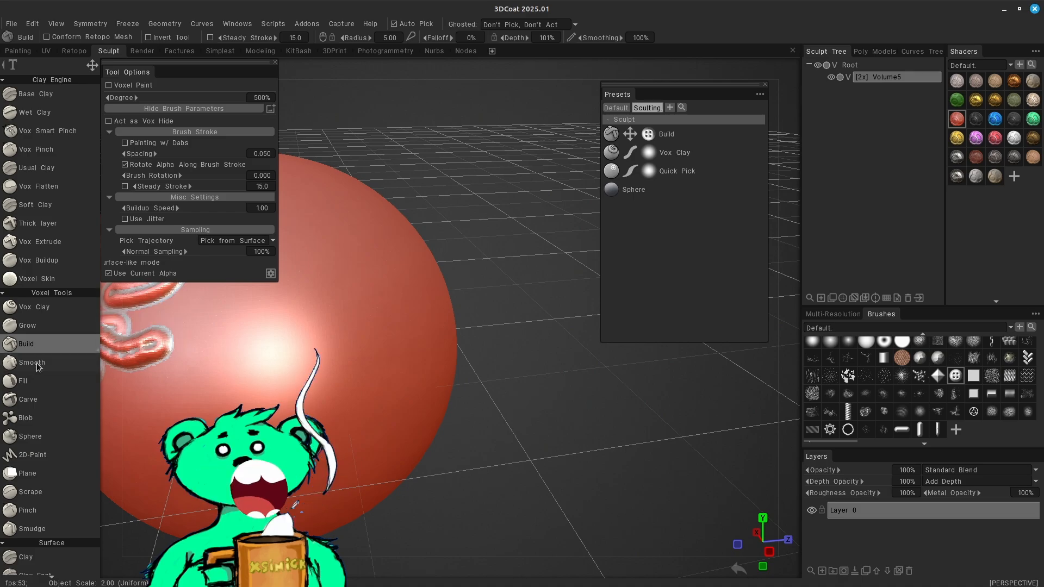
Activate the voxel Smooth tool and soften the raised strokes and stamped details across the large sphere
click(37, 363)
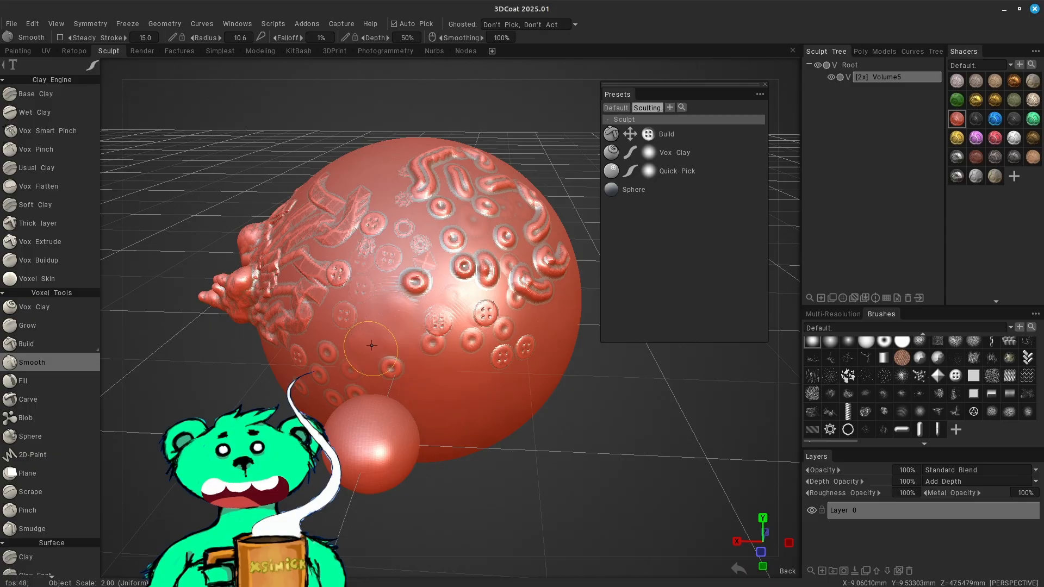
mouse_move(429, 325)
mouse_down()
mouse_move(439, 321)
mouse_move(438, 333)
mouse_up()
right_drag(780, 329, 685, 340)
drag(413, 234, 383, 309)
drag(489, 255, 500, 239)
drag(500, 239, 465, 217)
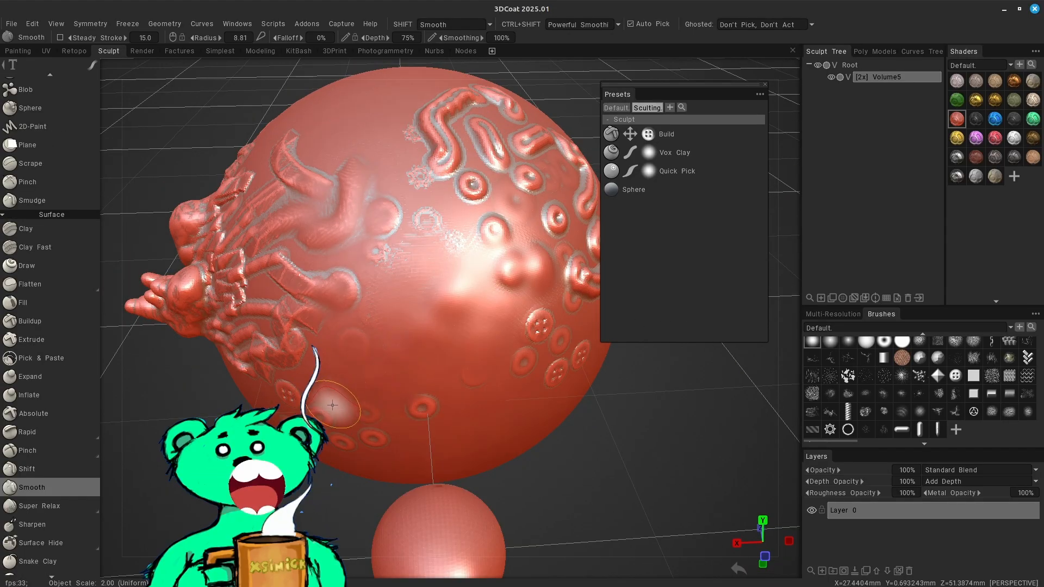
Smooth the raised ridges with the surface Smooth tool and store it as a preset in the Sculting folder
mouse_move(46, 504)
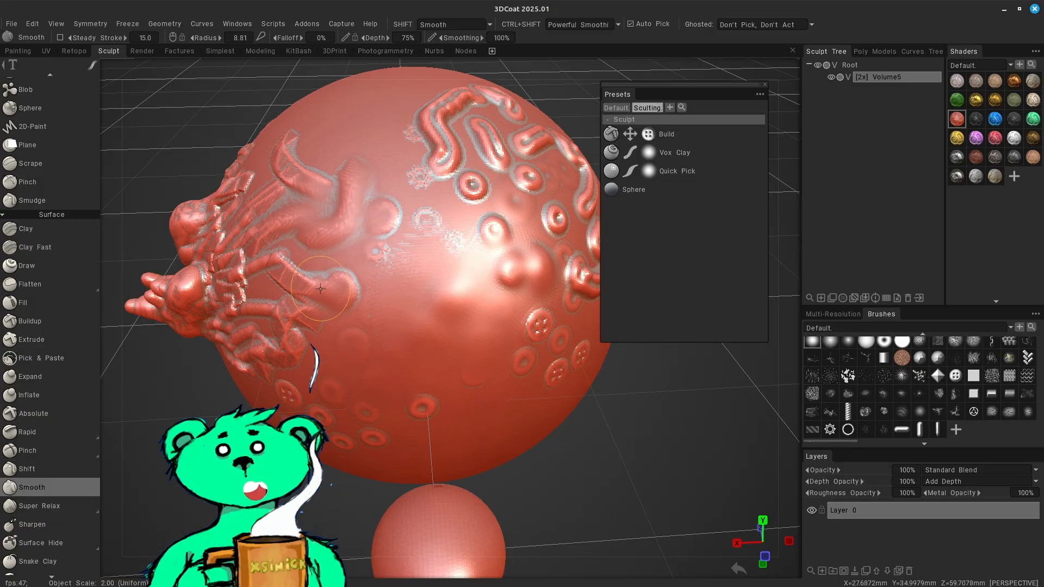
drag(296, 284, 268, 255)
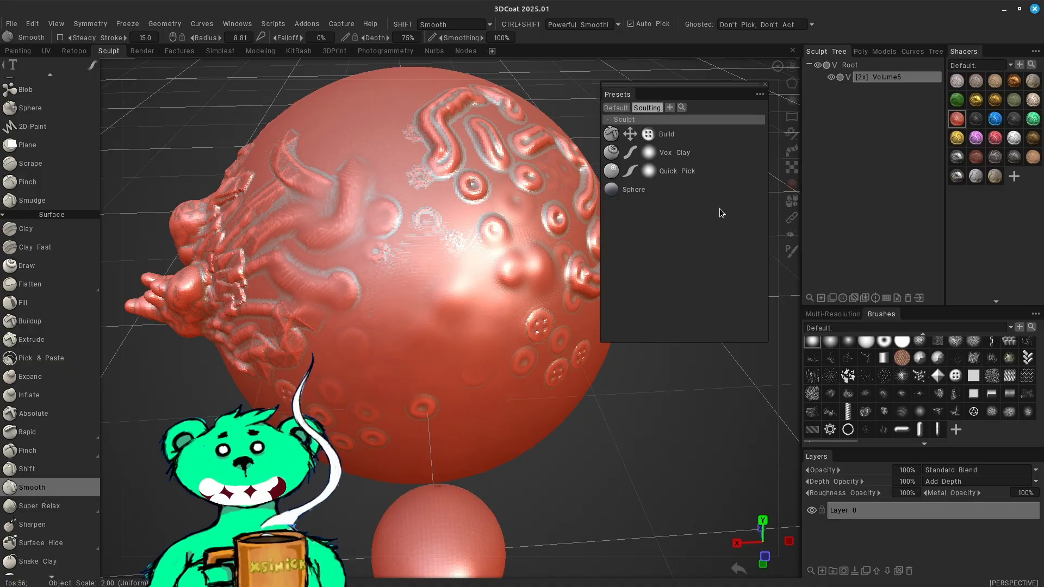
click(759, 94)
click(742, 85)
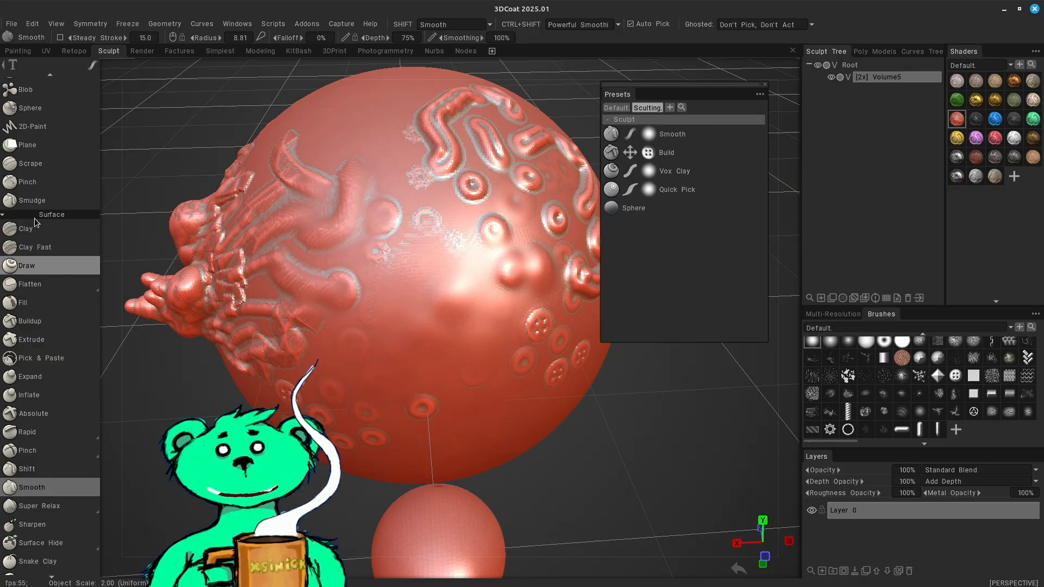
Build crossing rough ridges on the sphere's bare side with the surface Clay tool, and store Clay as a preset in the Sculting folder
click(26, 231)
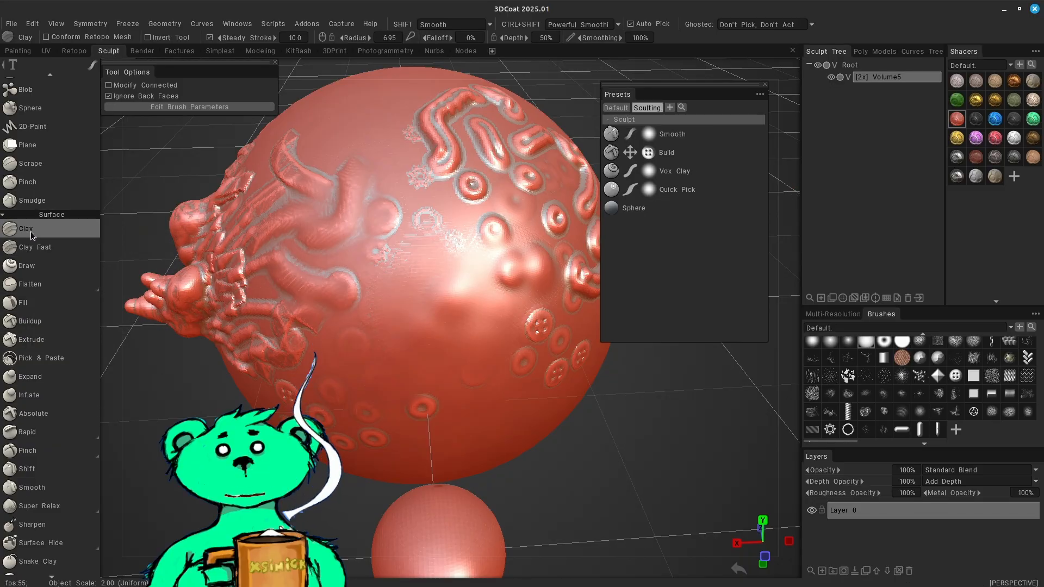
drag(788, 358, 588, 357)
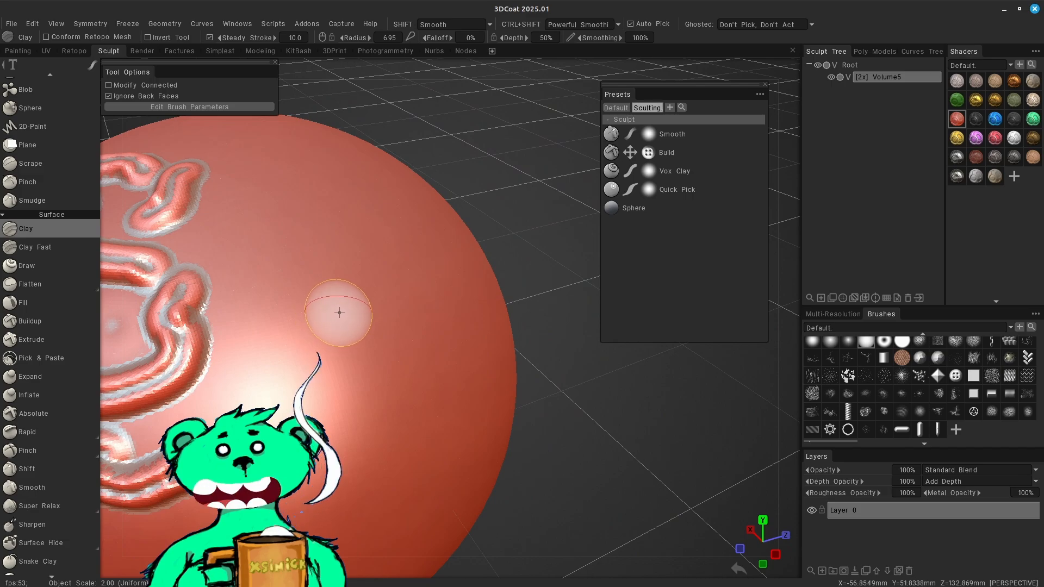
drag(343, 310, 297, 356)
drag(415, 321, 345, 388)
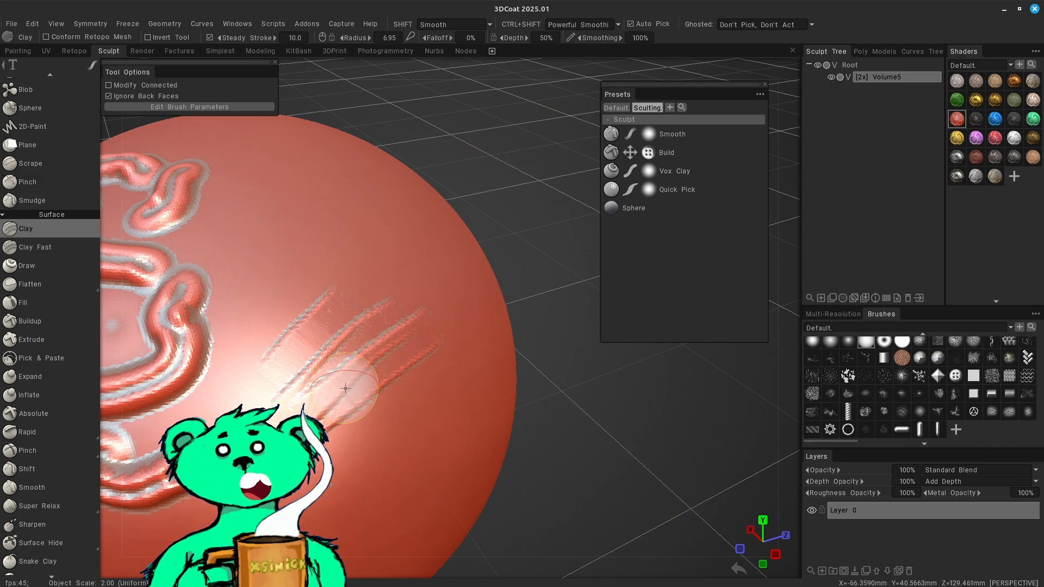
drag(314, 331, 296, 353)
drag(375, 246, 332, 312)
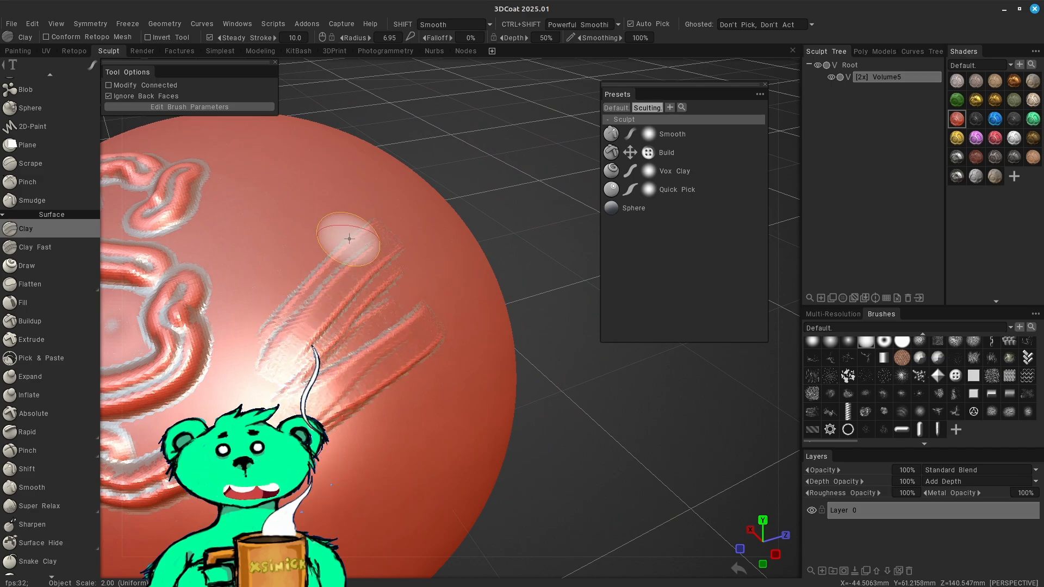
drag(348, 237, 309, 318)
drag(314, 245, 285, 326)
mouse_move(299, 288)
mouse_down()
mouse_move(362, 259)
mouse_move(291, 313)
mouse_move(381, 310)
mouse_move(386, 337)
mouse_move(417, 347)
mouse_move(362, 383)
mouse_move(463, 373)
mouse_move(452, 391)
mouse_up()
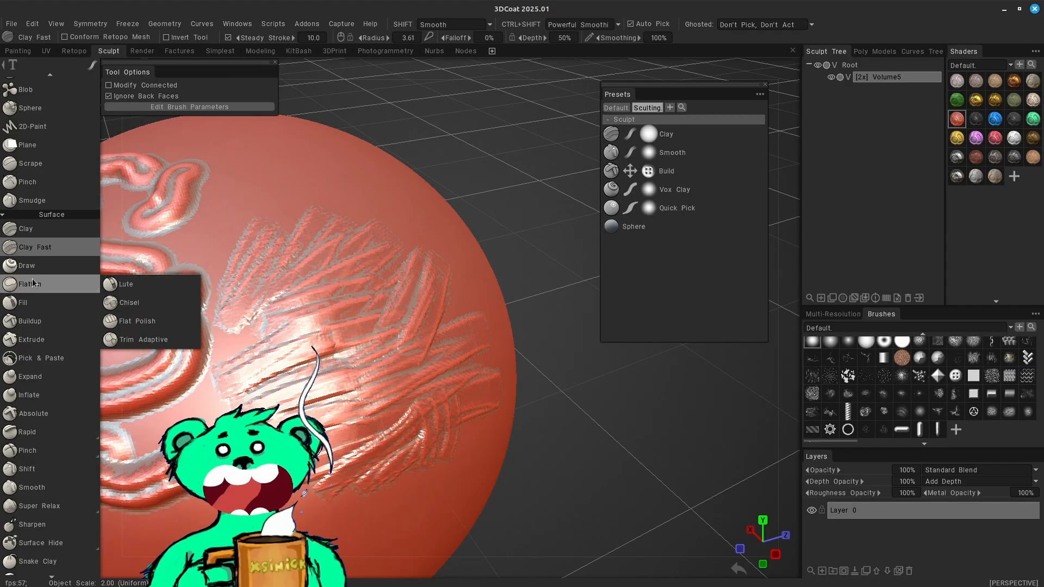
Level part of the rough clay strokes with the surface Flatten tool and store it as a preset in the Sculting folder
mouse_move(44, 276)
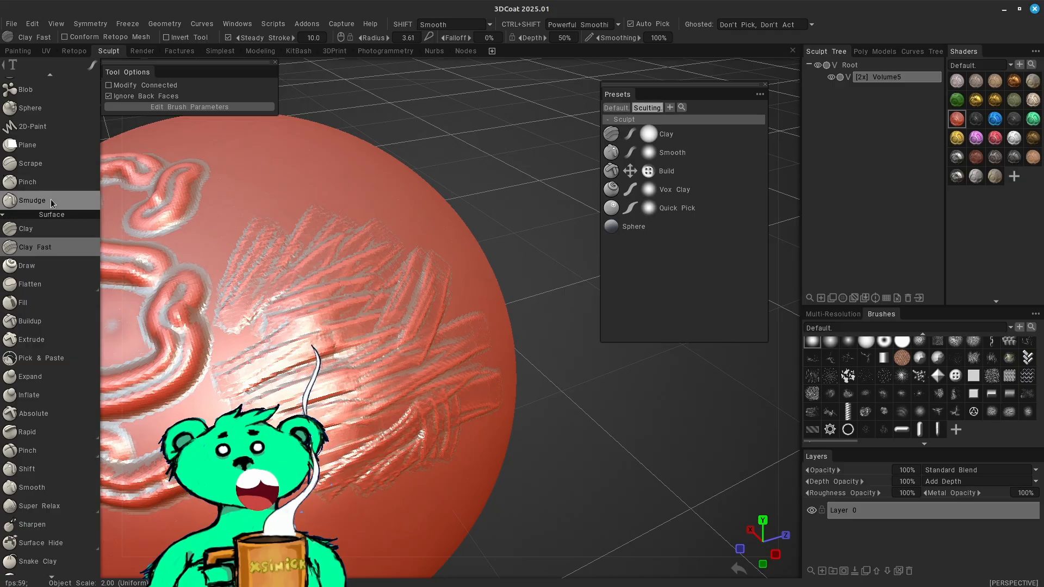
click(32, 283)
mouse_move(304, 332)
mouse_down()
mouse_move(348, 312)
mouse_move(288, 337)
mouse_move(310, 266)
mouse_move(308, 224)
mouse_move(255, 320)
mouse_move(288, 354)
mouse_move(397, 277)
mouse_move(324, 338)
mouse_move(370, 334)
mouse_move(348, 353)
mouse_move(386, 366)
mouse_up()
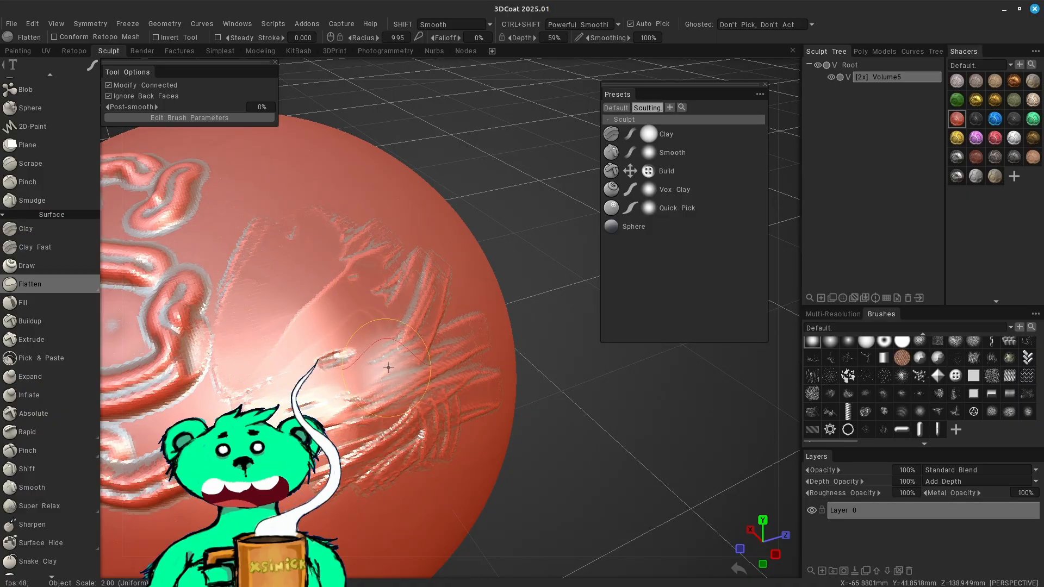
click(759, 95)
click(755, 107)
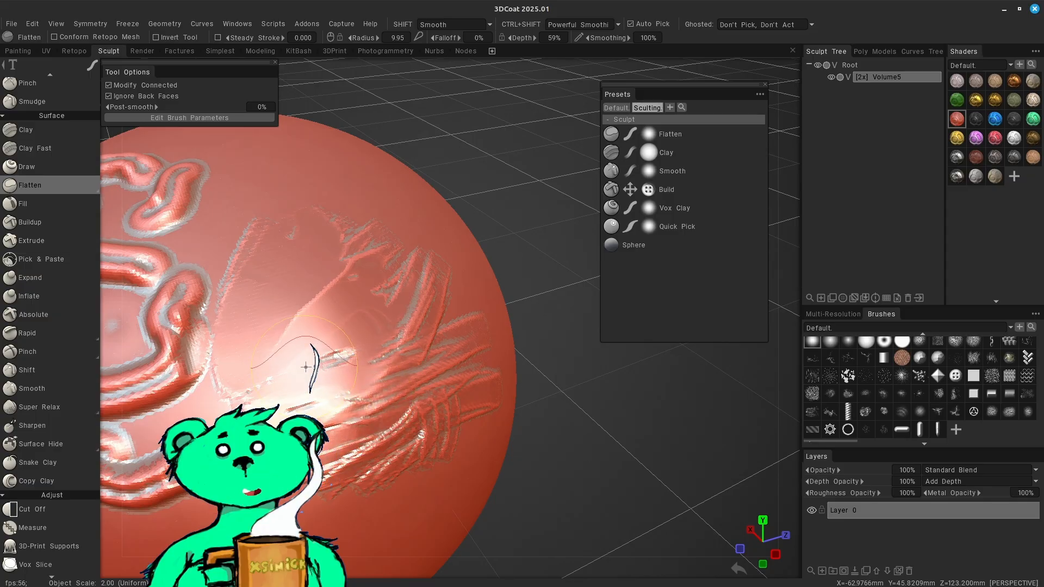
Activate Smart Pinch and pinch the raised tubes and the smooth front of the large sphere, using a radius of 12
middle_drag(275, 348, 358, 355)
middle_drag(454, 314, 389, 338)
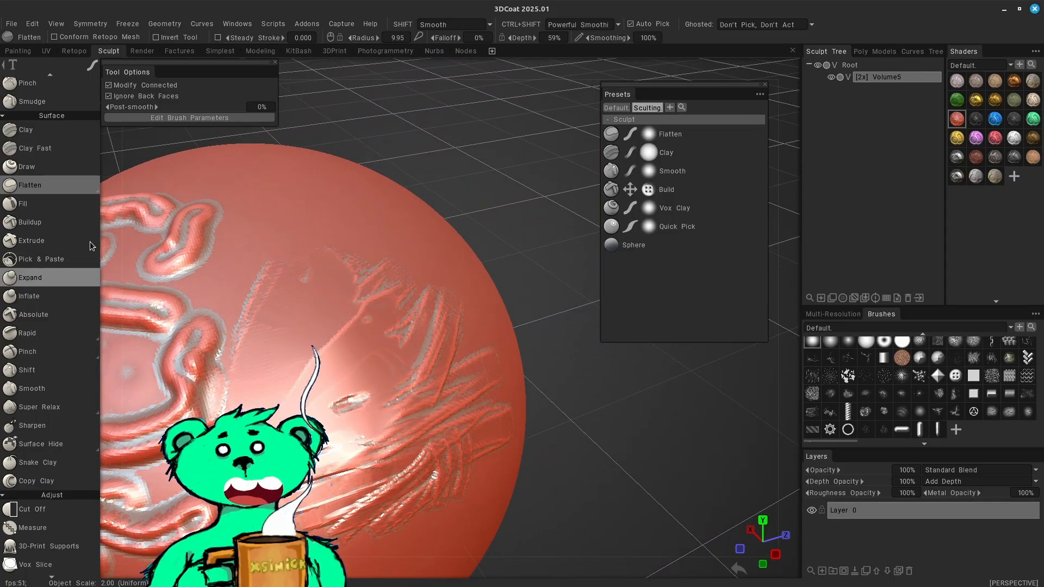
click(40, 351)
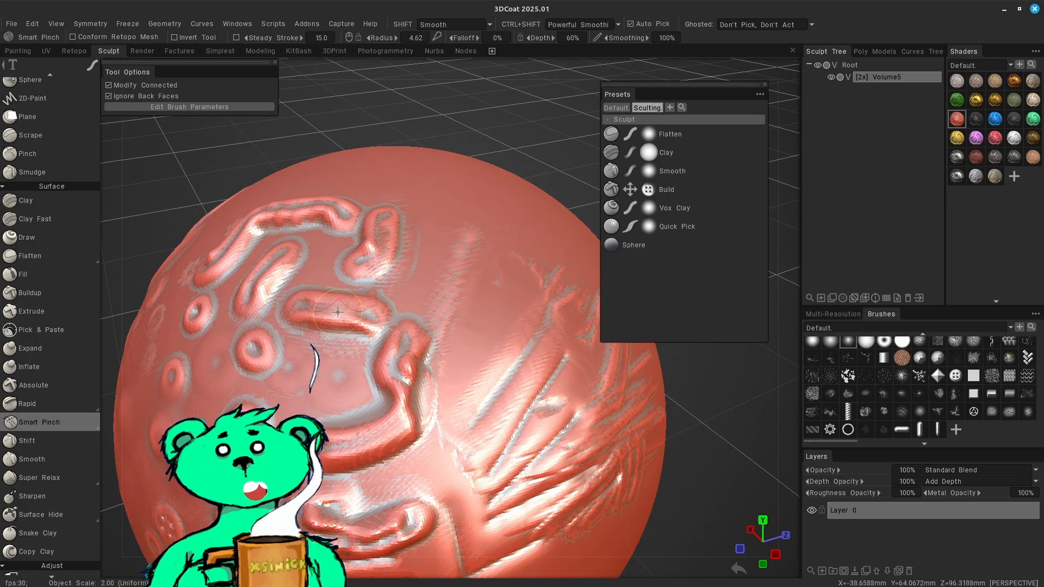
middle_drag(383, 316, 326, 366)
drag(380, 70, 475, 77)
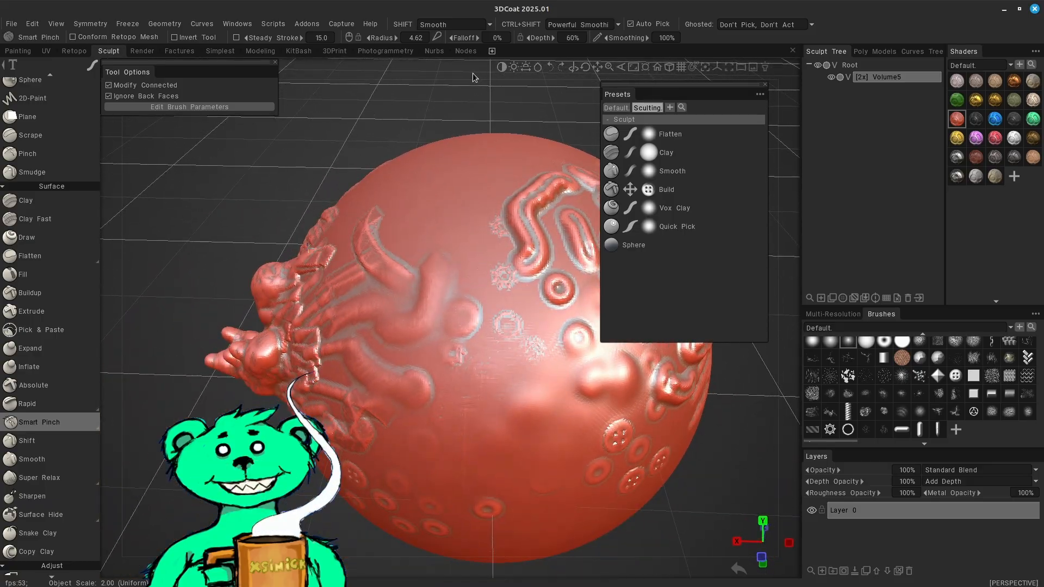
middle_drag(441, 239, 357, 276)
drag(373, 297, 350, 325)
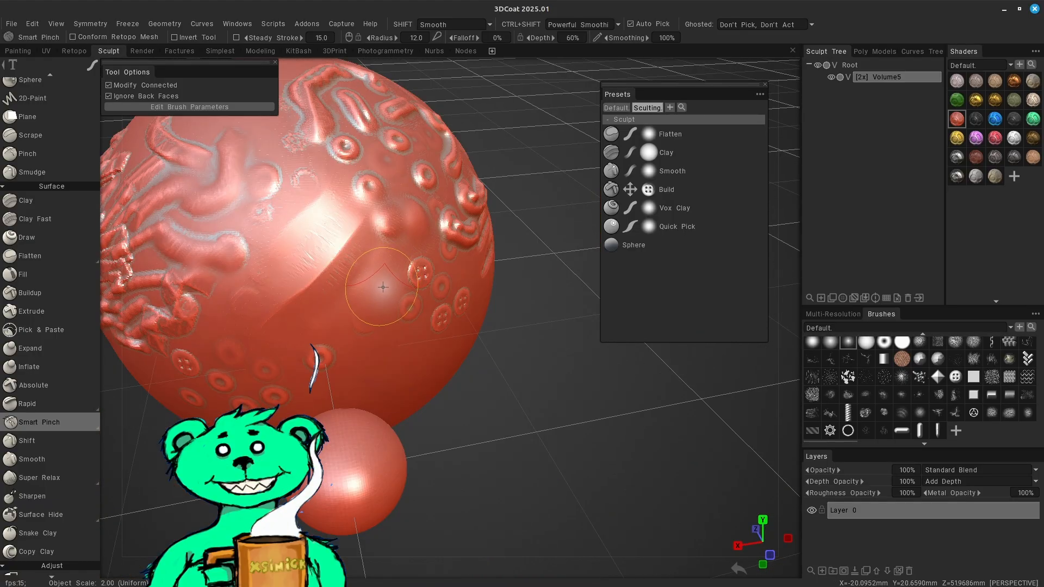
Reduce the Smart Pinch radius to 5.37, sharpen more of the raised strokes, and store the tool as a preset in the Sculting folder
middle_drag(328, 294, 425, 301)
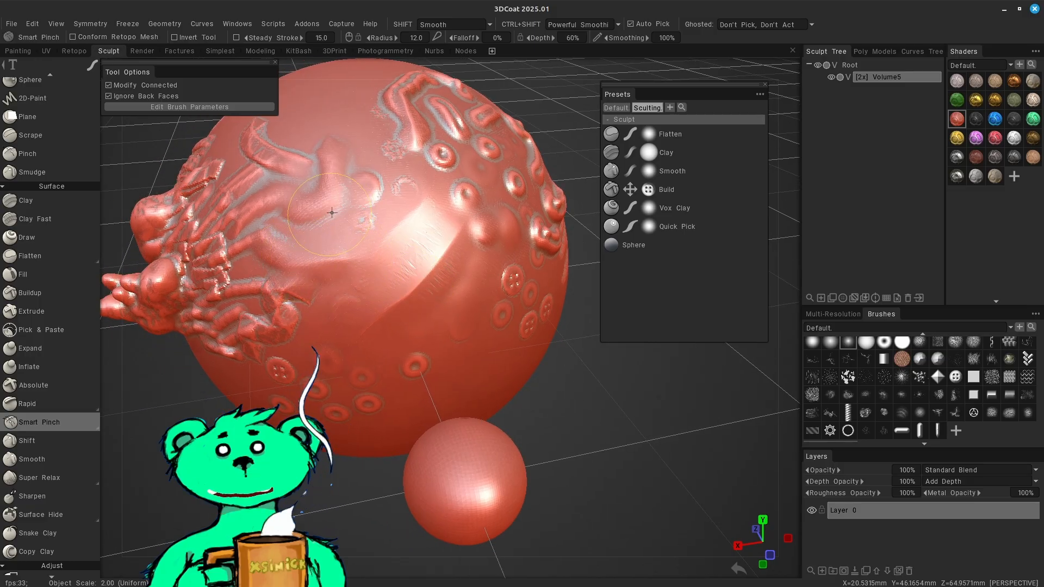
right_drag(339, 209, 313, 212)
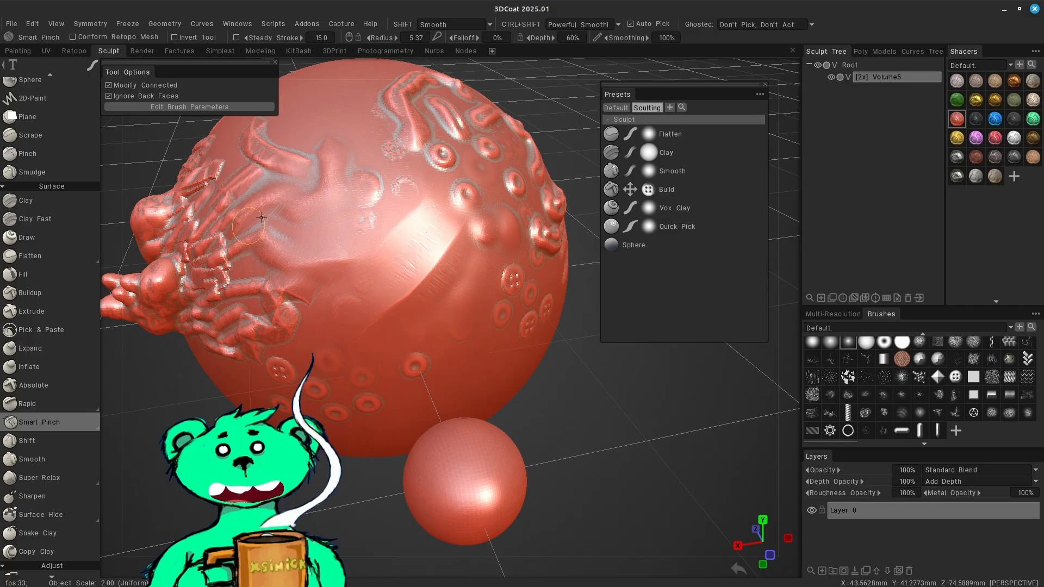
alt+drag(293, 214, 372, 236)
mouse_move(782, 332)
mouse_down()
mouse_move(748, 373)
mouse_move(736, 356)
mouse_up()
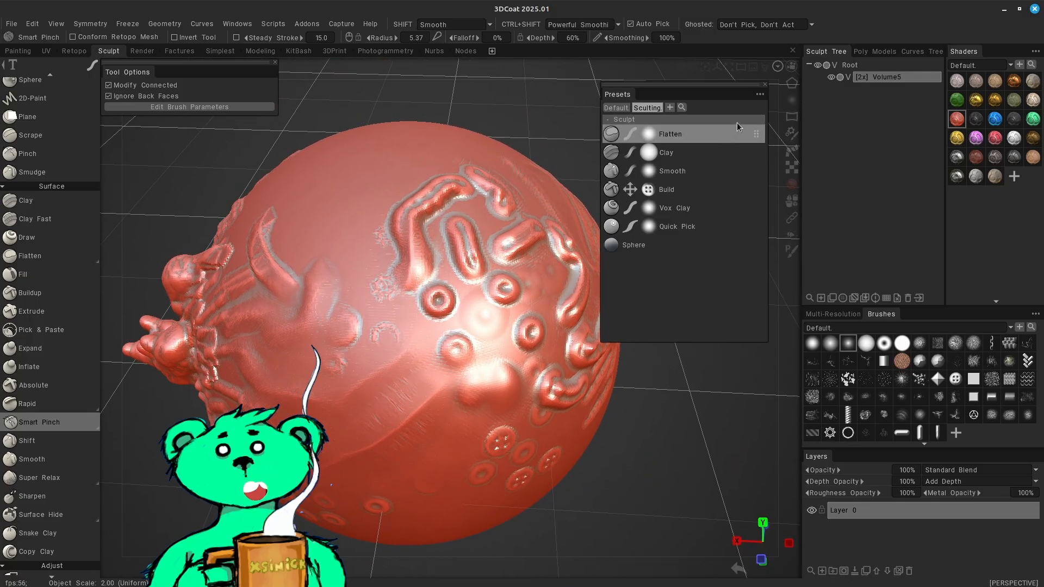
click(760, 94)
click(722, 143)
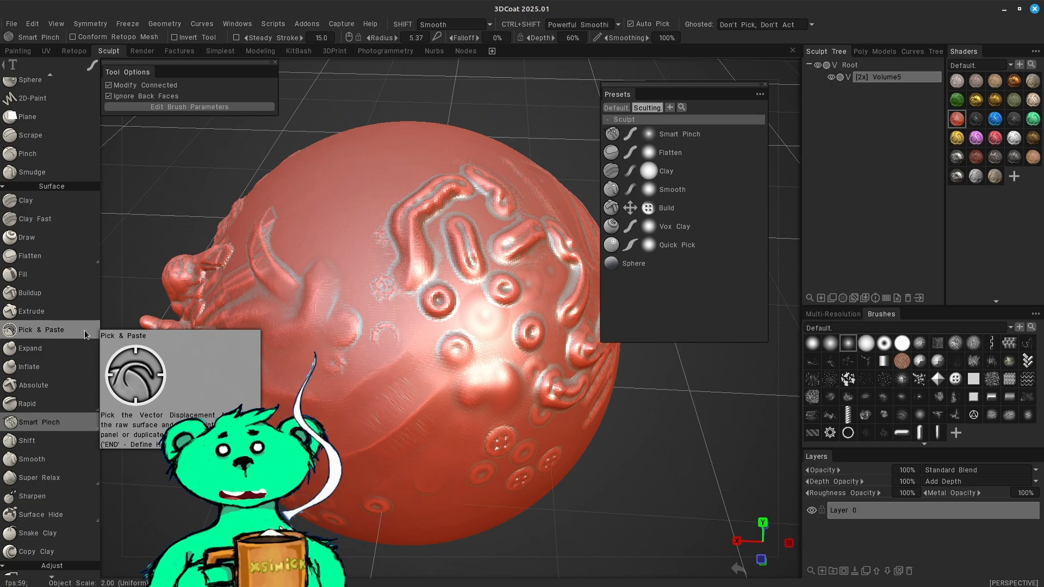
Fill the recesses of the rings and raised strokes with the surface Fill tool at 101% depth, and store it as a Sculting preset
click(34, 276)
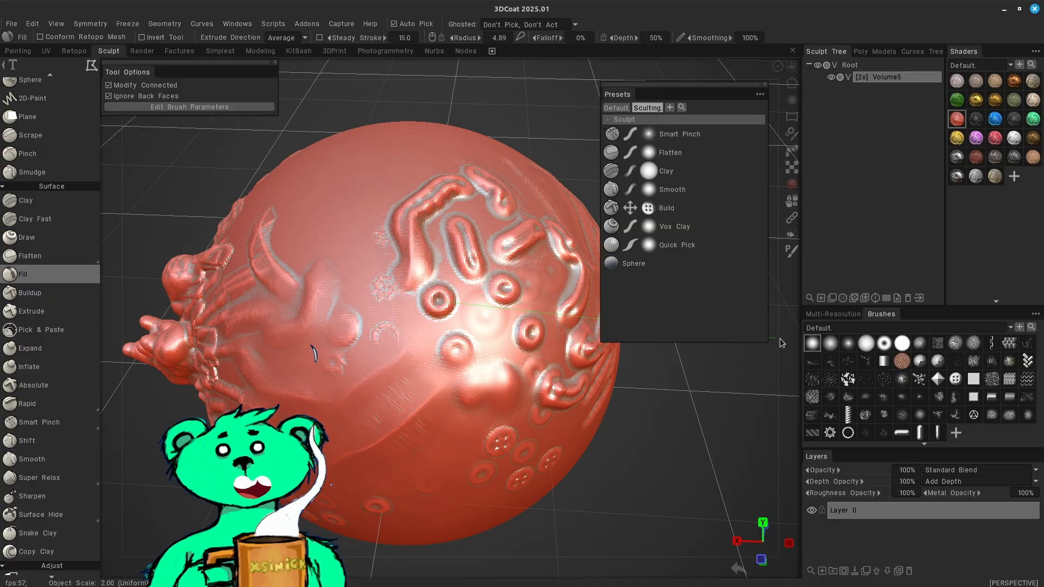
scroll(450, 294, up, 4)
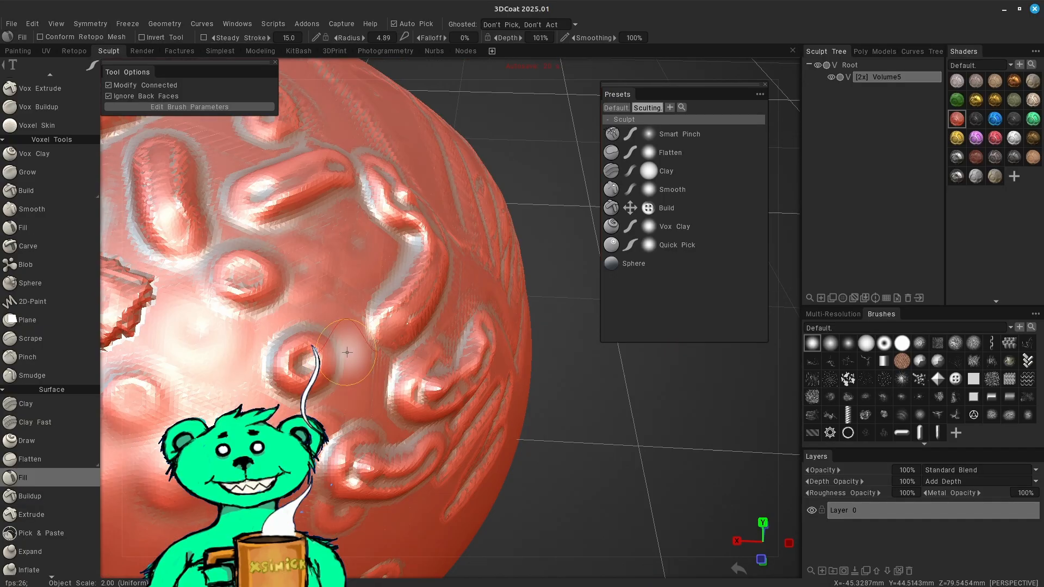
mouse_move(358, 370)
middle_down()
mouse_move(331, 328)
mouse_move(331, 253)
middle_up()
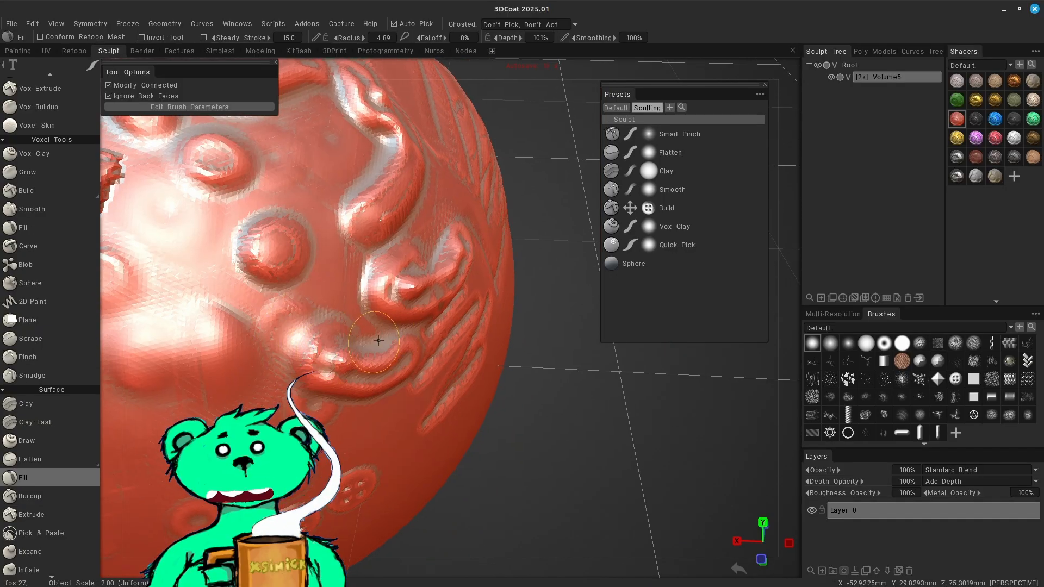
mouse_move(381, 296)
mouse_down()
mouse_move(382, 243)
mouse_move(372, 253)
mouse_up()
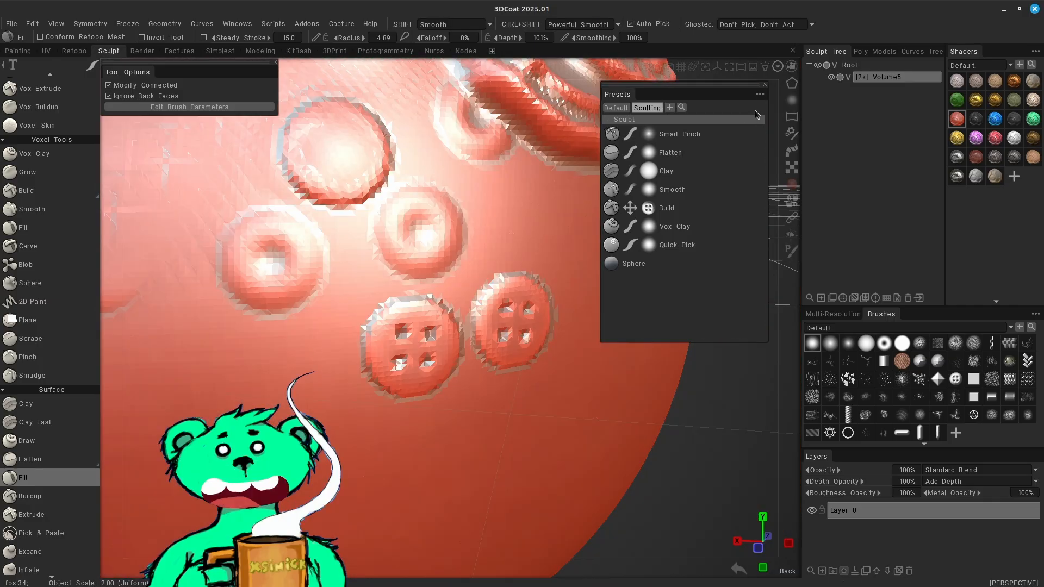
click(760, 96)
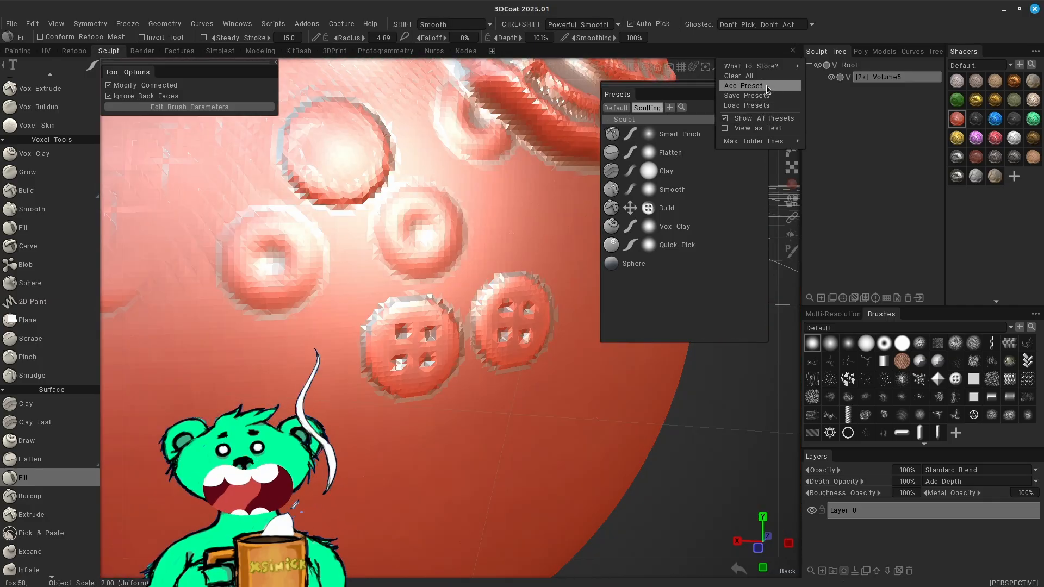
click(767, 87)
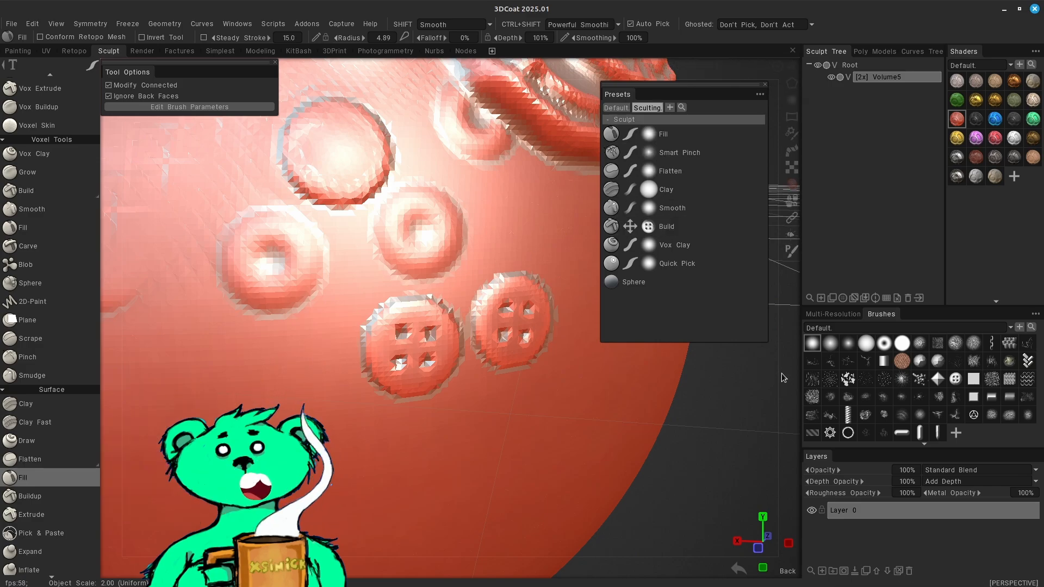
Activate the Cut Off tool from the Adjust group and bring the sphere's detailed side into position for cutting
scroll(768, 363, down, 6)
scroll(38, 424, down, 6)
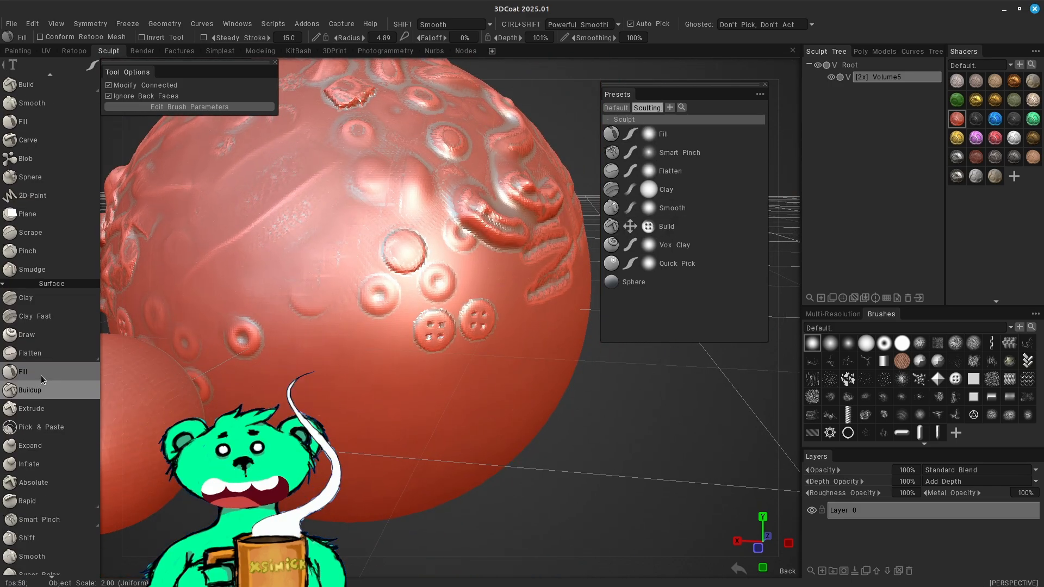
mouse_move(39, 429)
scroll(39, 430, down, 6)
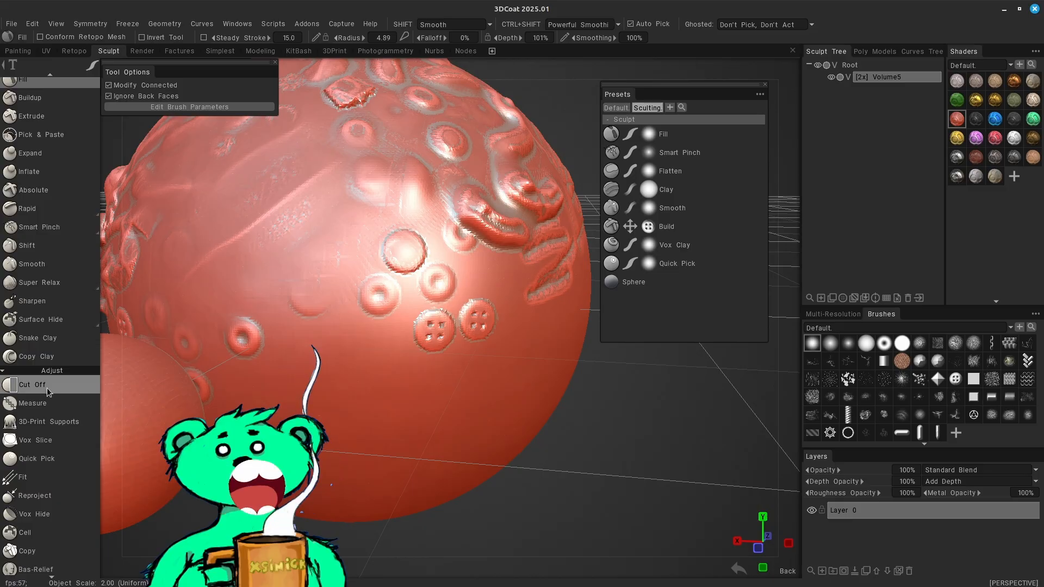
click(48, 385)
middle_drag(129, 410, 39, 486)
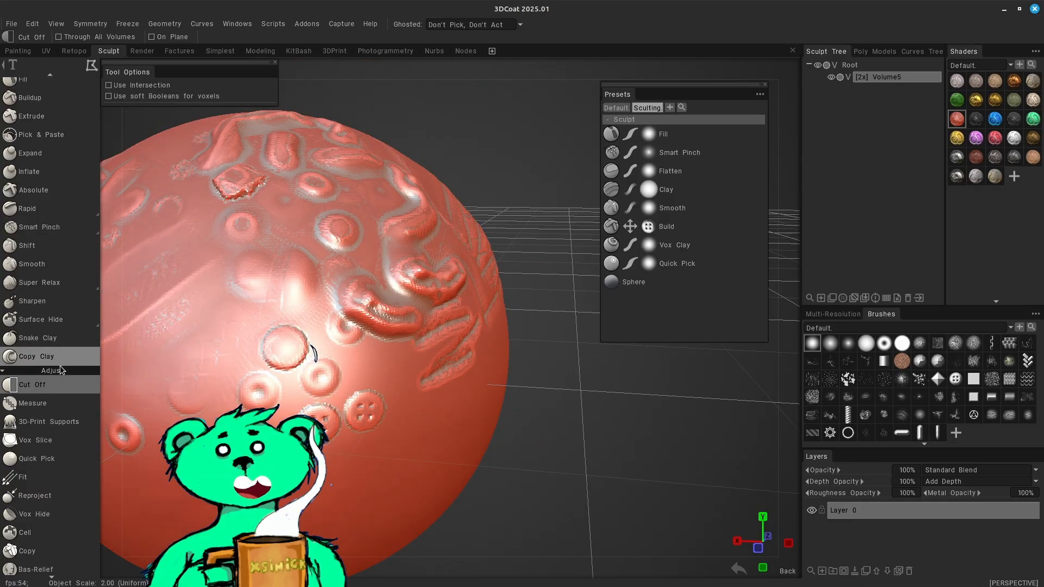
Switch to the Flatten tool and change its stroke mode from the freehand brush stroke to the polygonal lasso
click(91, 66)
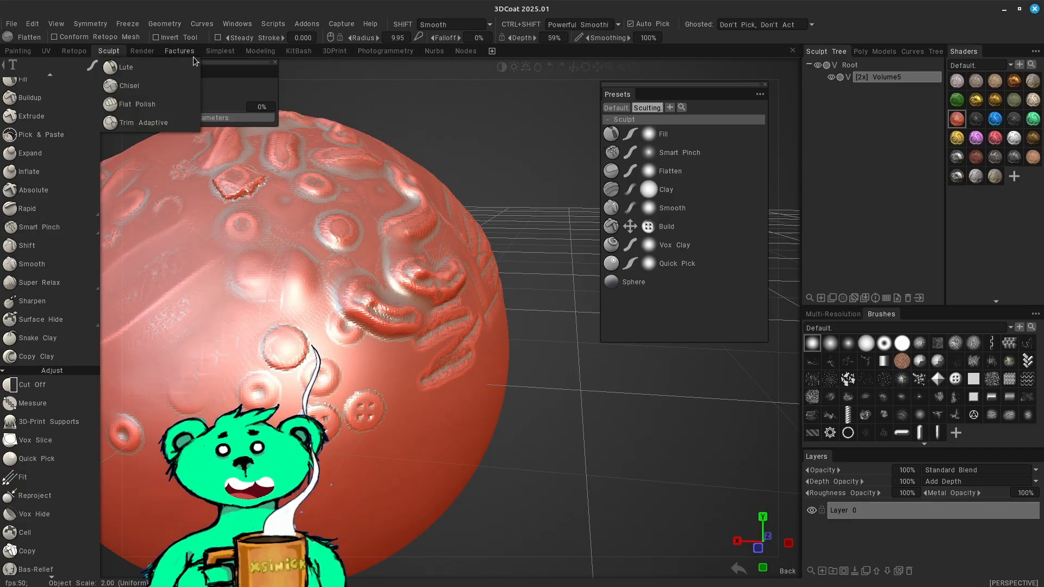
mouse_move(94, 66)
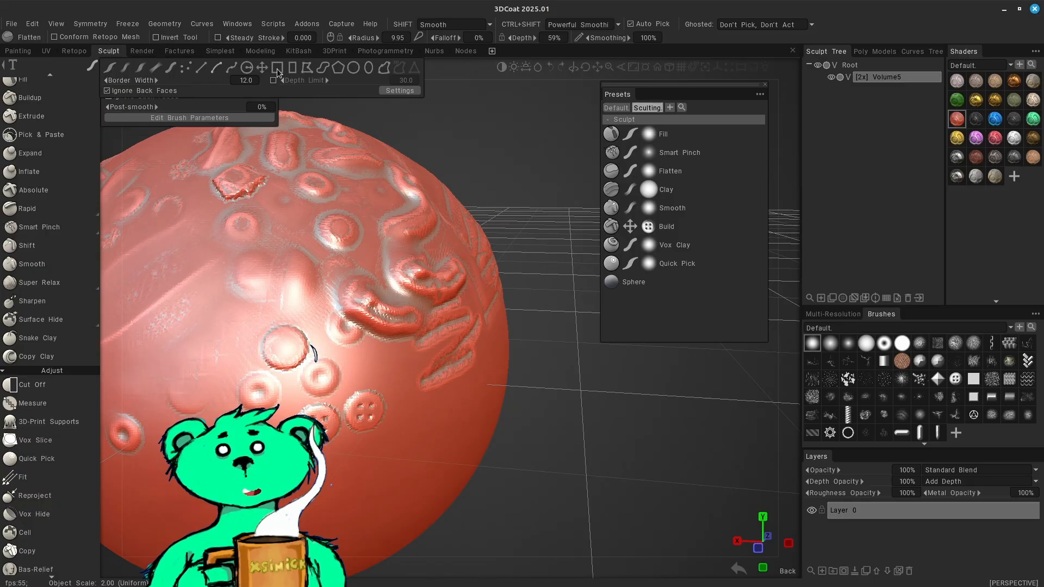
click(308, 73)
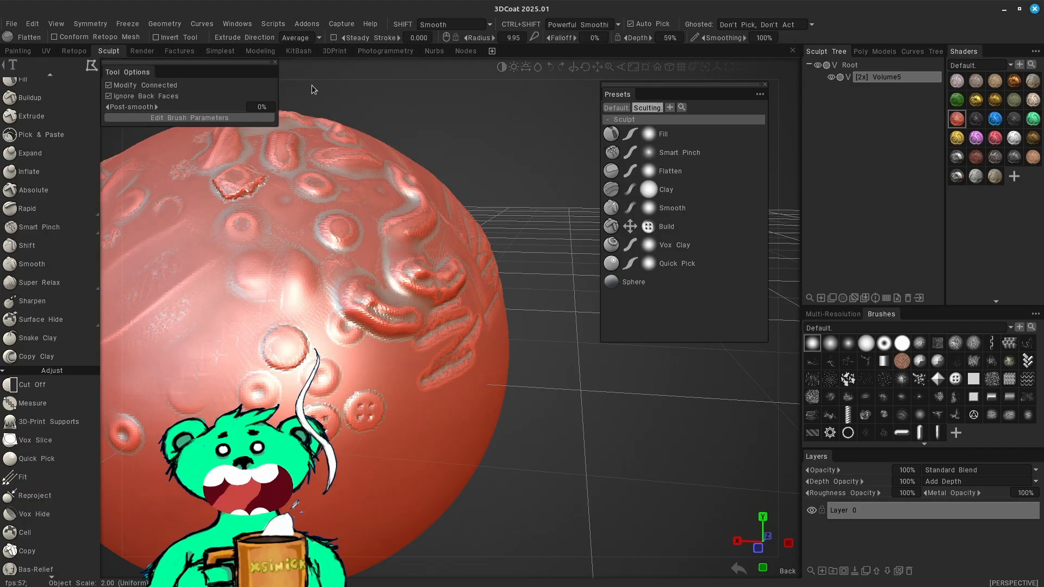
Remove a corner from the sphere's side with Cut Off, and slice a straight strip off the rim beside the opening
mouse_move(312, 89)
mouse_down()
mouse_move(495, 186)
mouse_move(462, 135)
mouse_up()
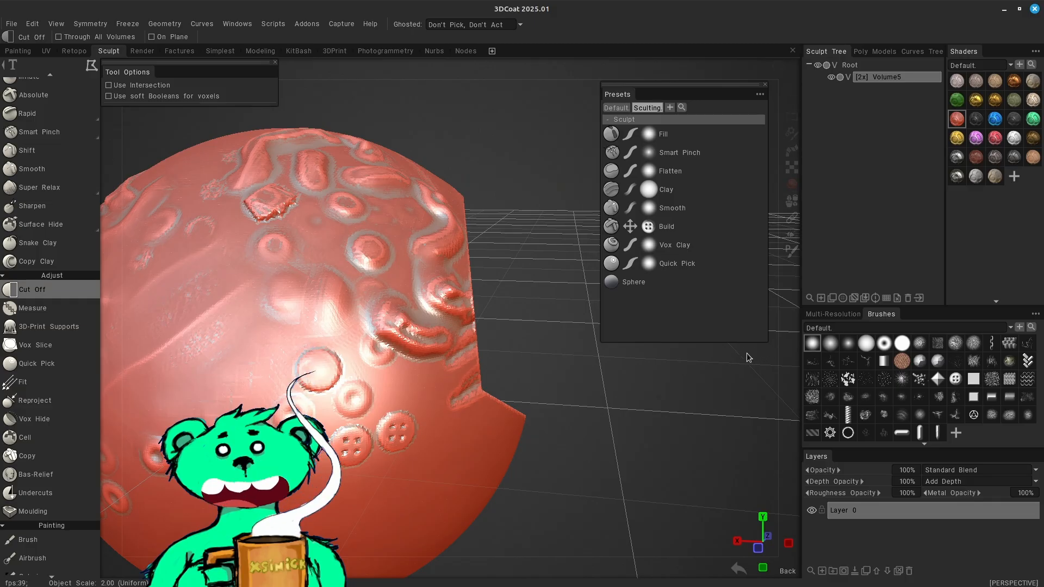
drag(785, 379, 744, 375)
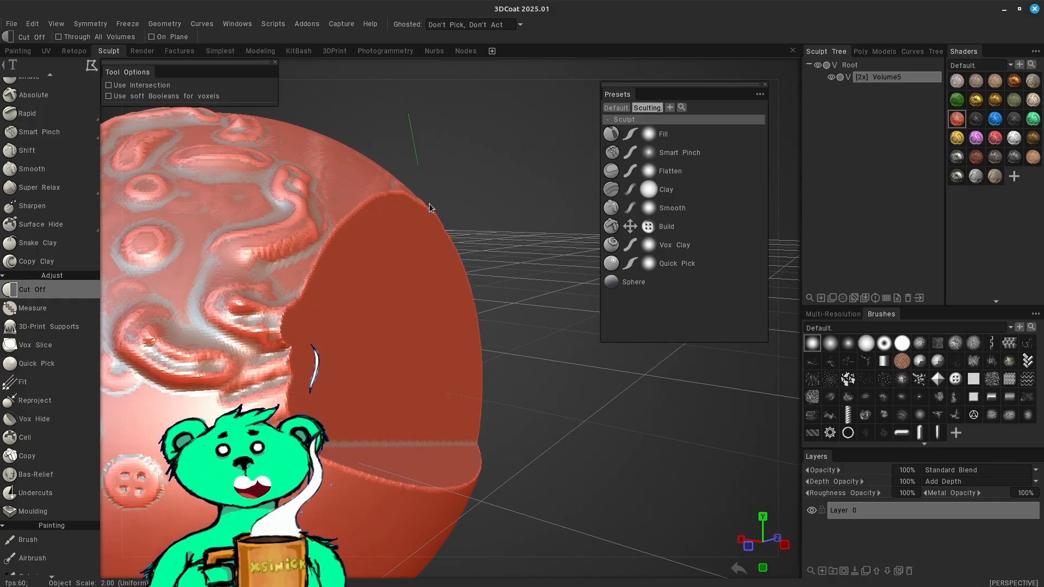
drag(429, 207, 492, 496)
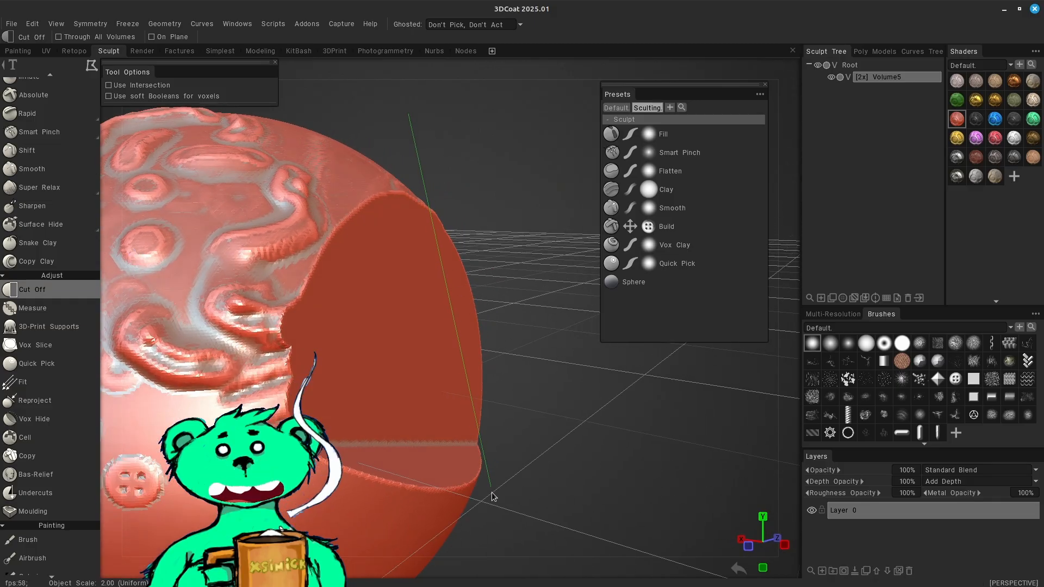
click(415, 112)
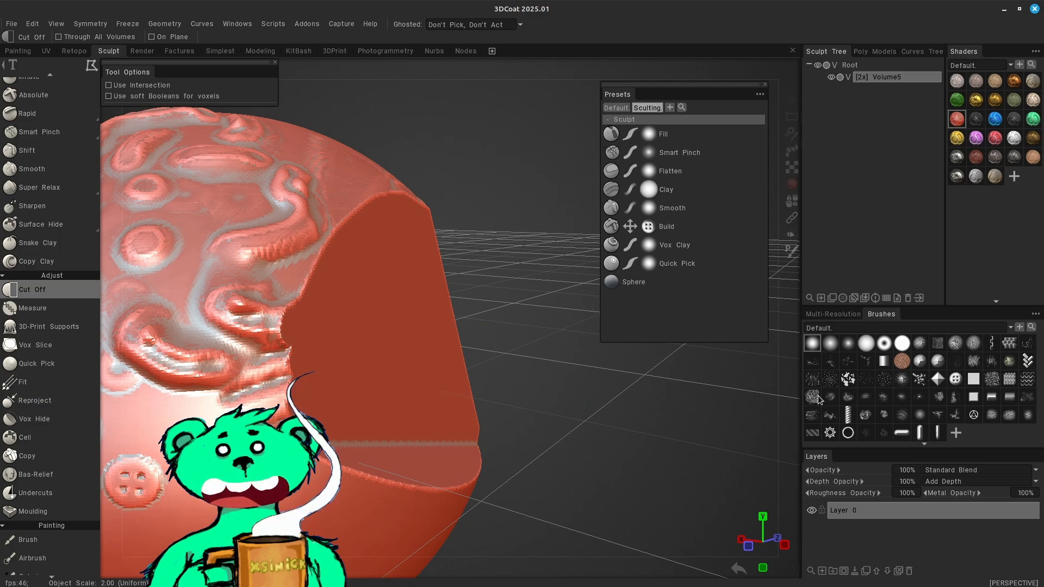
right_drag(794, 399, 774, 372)
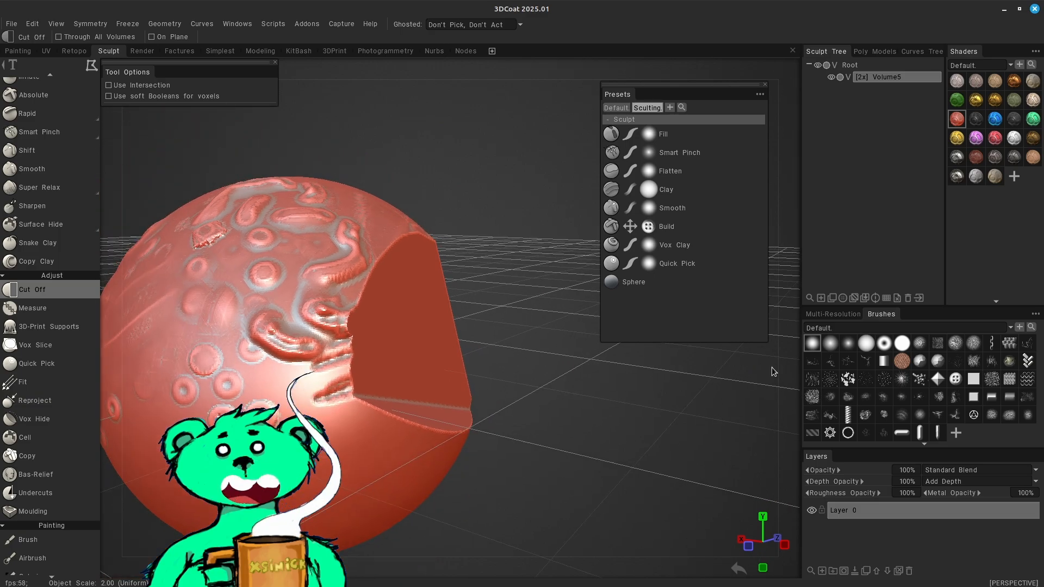
Adjust the Cut Off stroke mode and slice more flat faces off the sphere until it is a faceted block
click(91, 68)
click(91, 67)
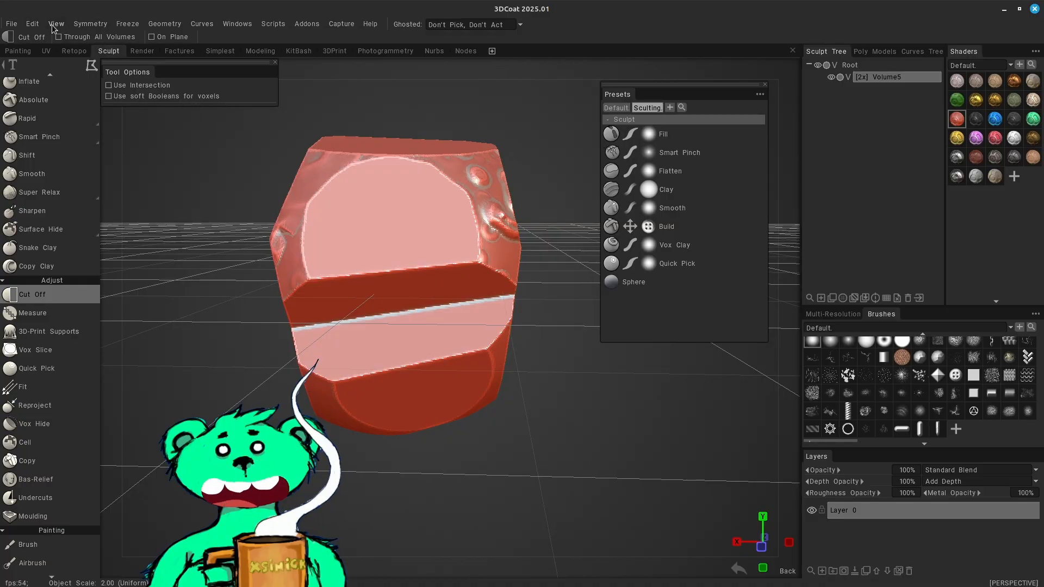
click(91, 24)
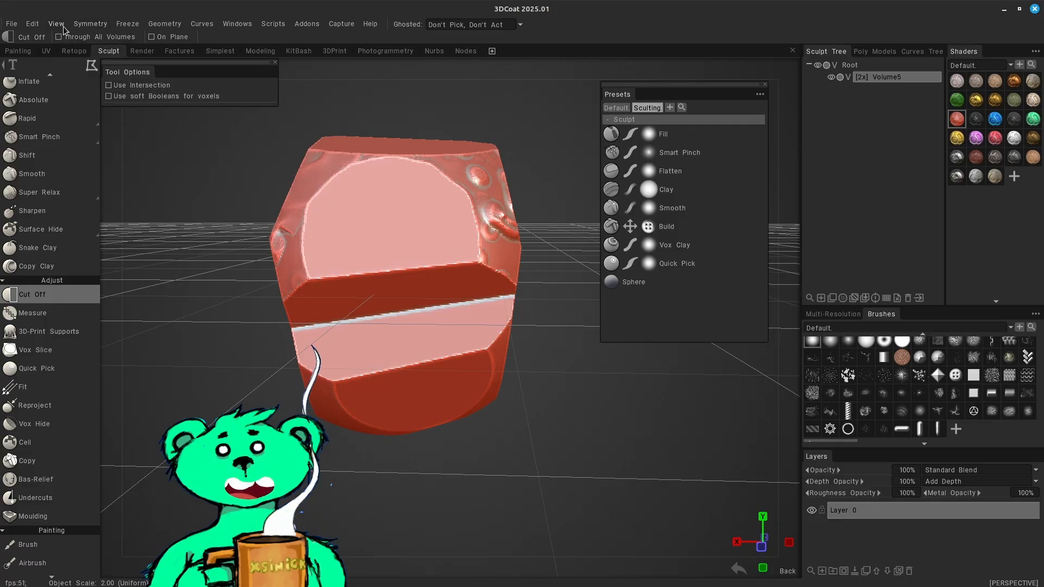
Enable mirror symmetry on the X axis in global space, with the symmetry plane shown
click(91, 24)
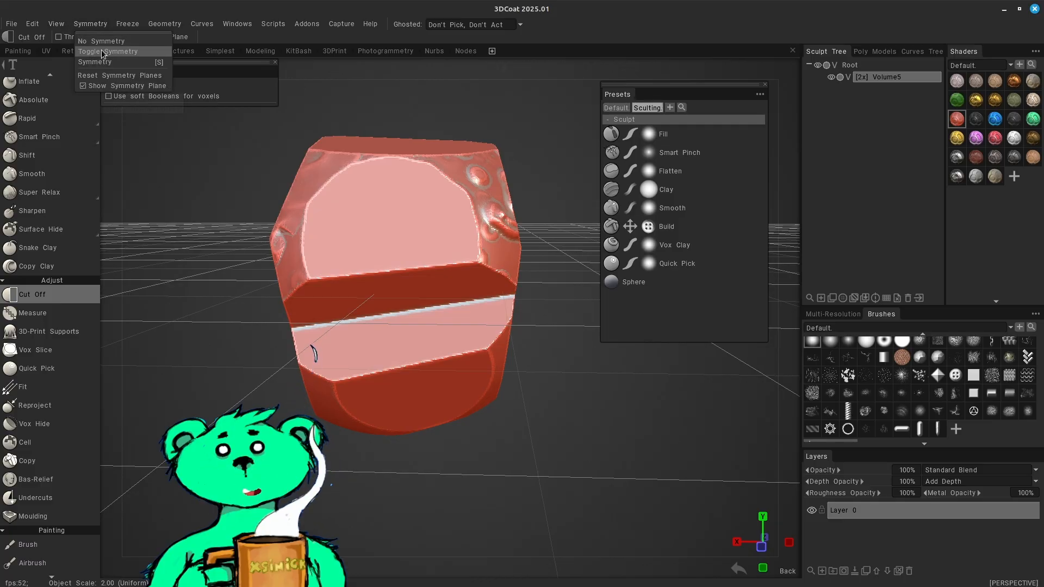
click(87, 60)
click(90, 24)
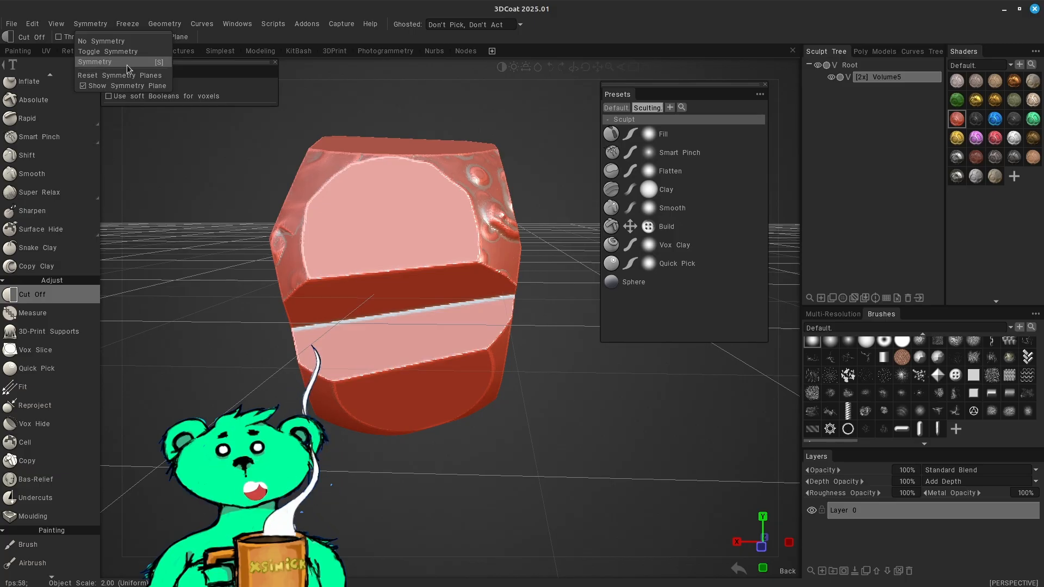
click(127, 64)
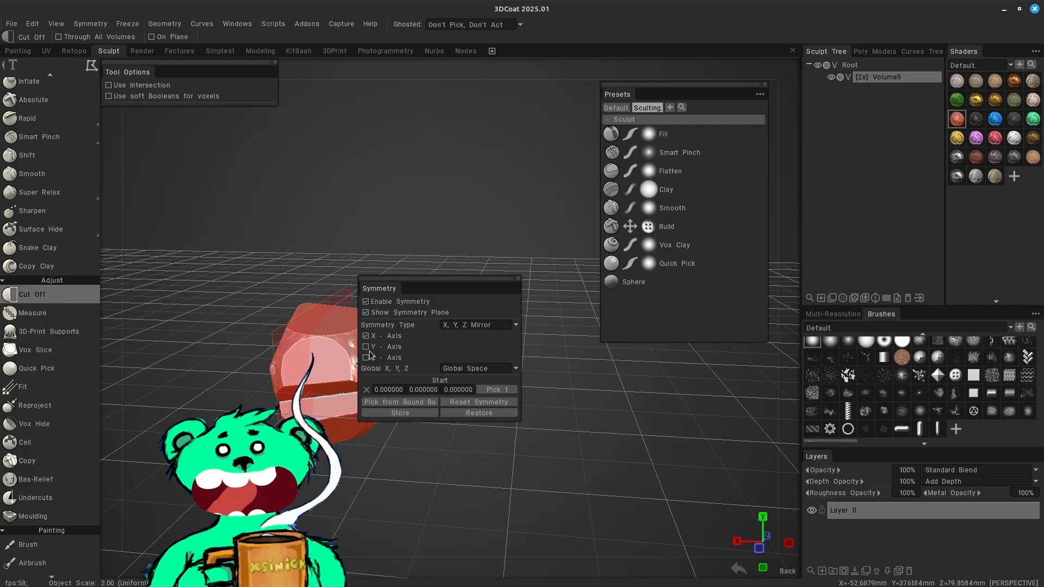
drag(791, 201, 782, 376)
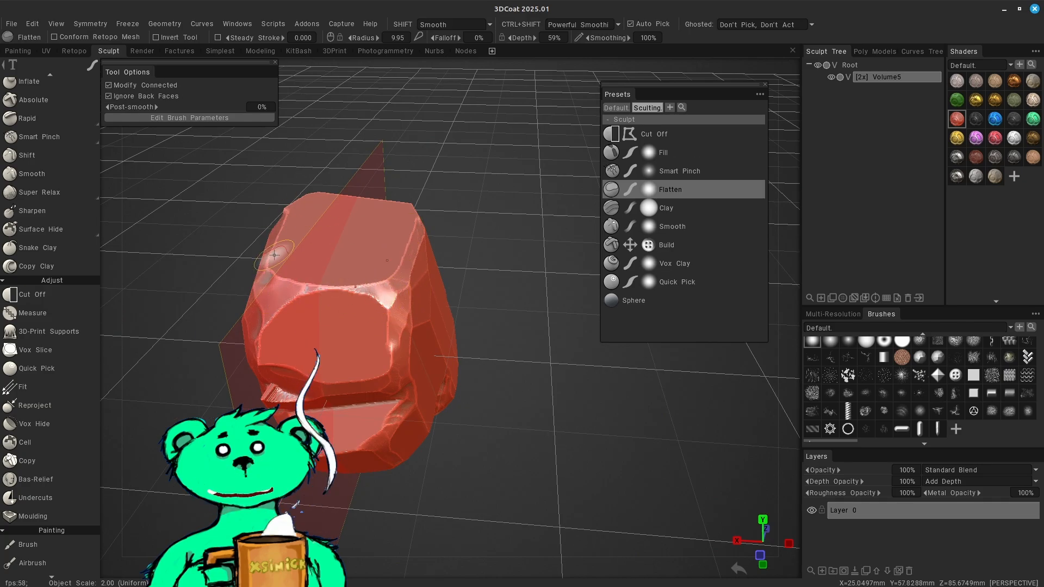
Mirror one half of the faceted block onto the other across the symmetry plane with Symm Copy
middle_drag(366, 273, 411, 205)
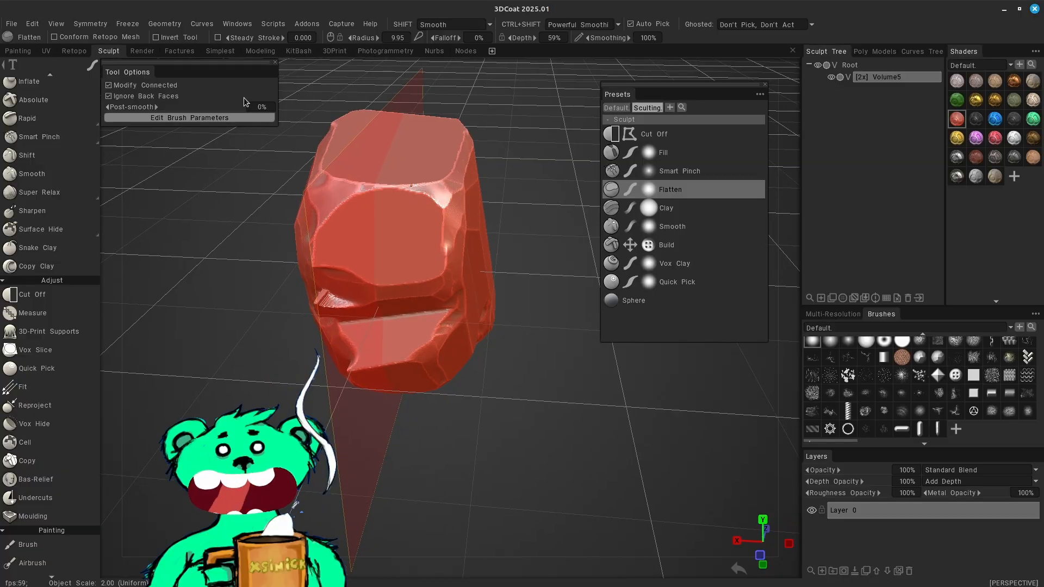
click(165, 24)
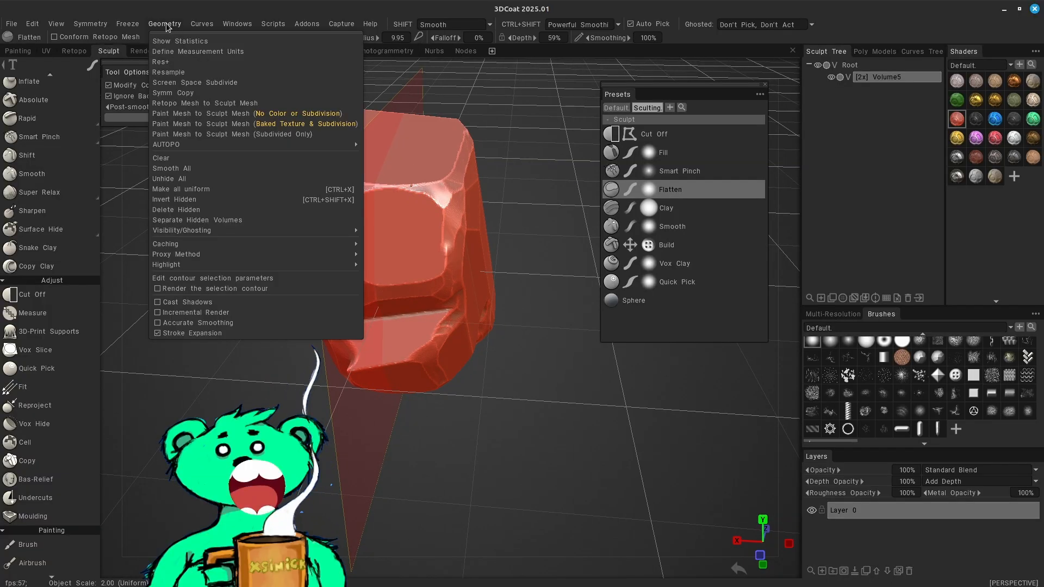
mouse_move(223, 147)
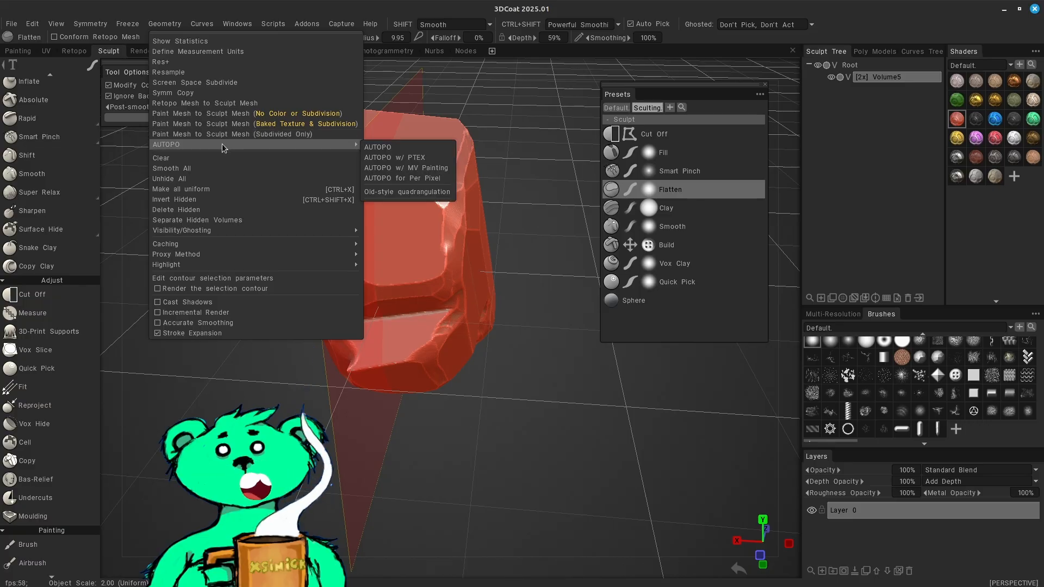
click(192, 93)
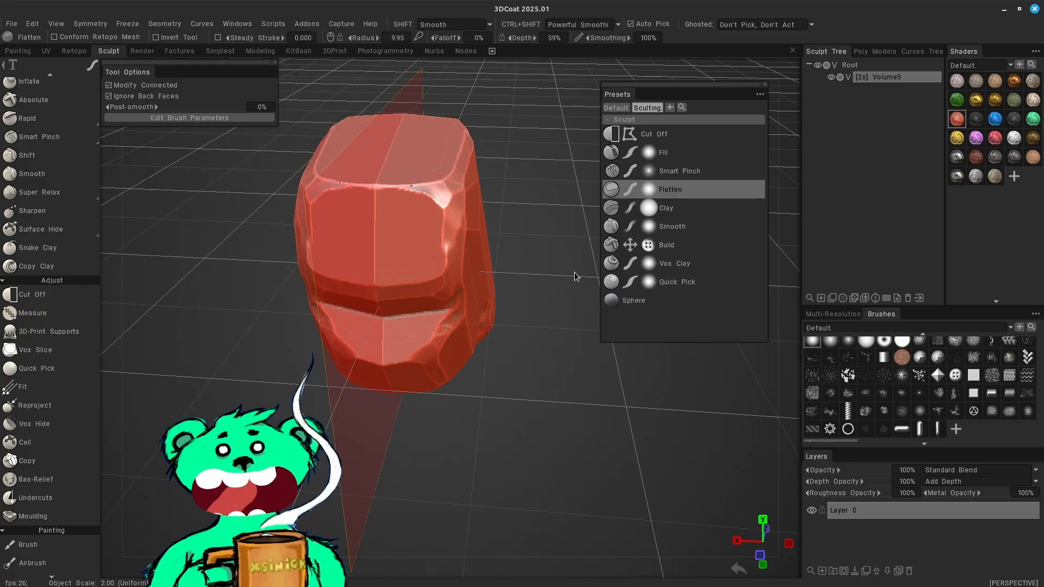
Split the upper part of the block into its own volume with the Split tool, tracing a bent line across the side
drag(783, 352, 912, 315)
drag(912, 315, 916, 319)
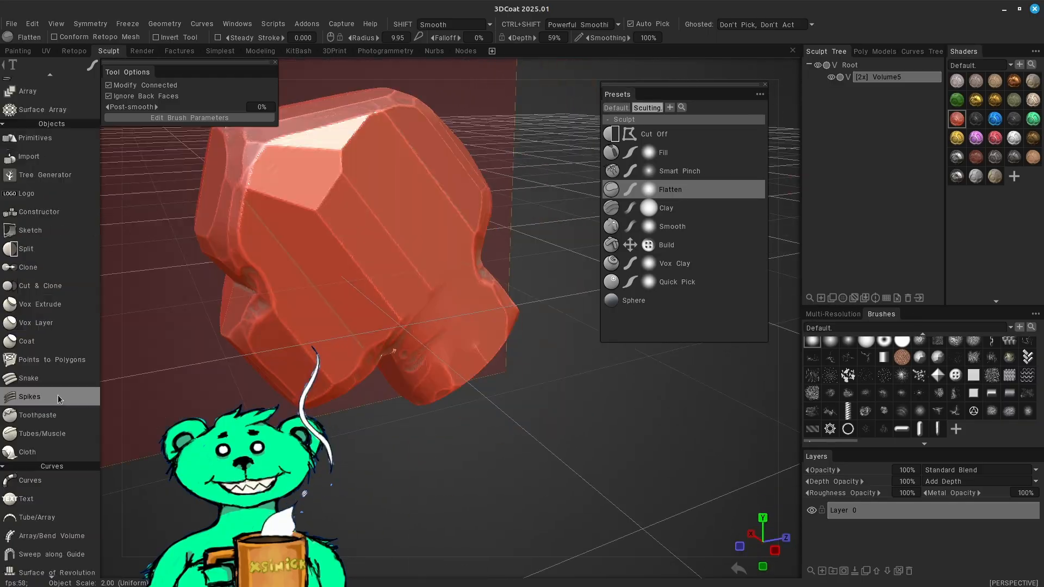
drag(58, 395, 47, 472)
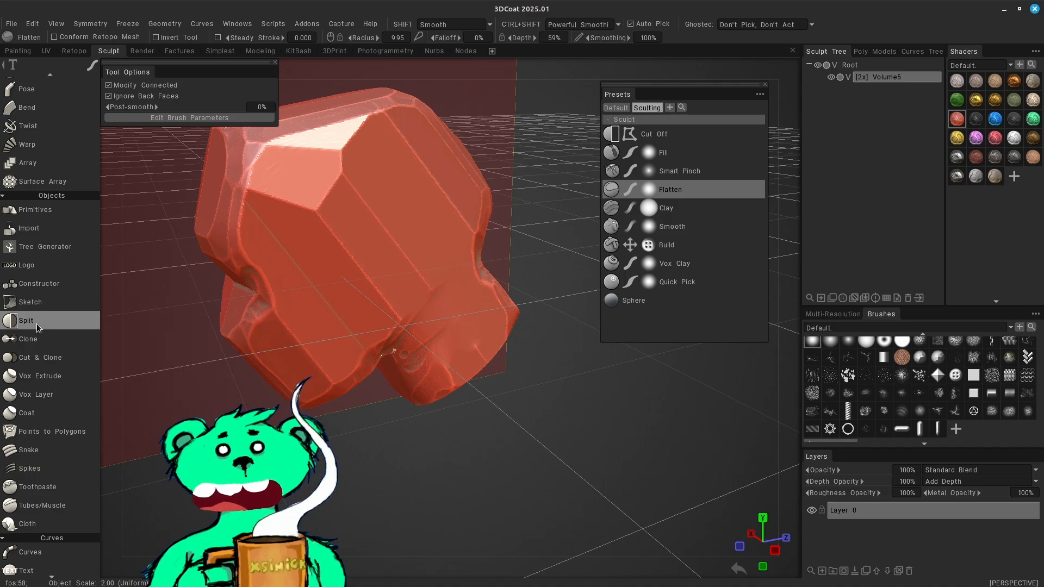
click(43, 319)
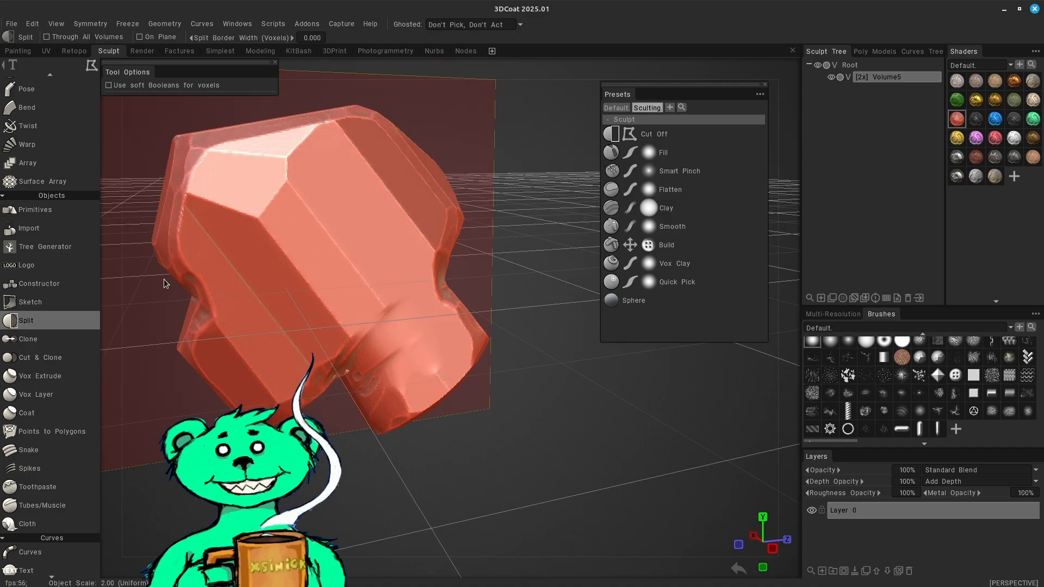
click(150, 303)
click(211, 250)
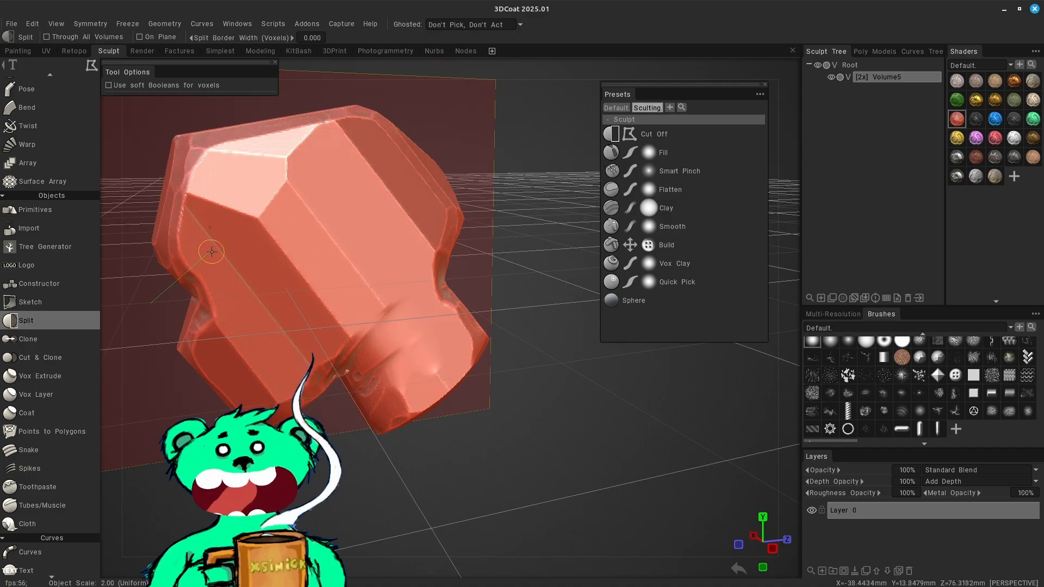
click(257, 224)
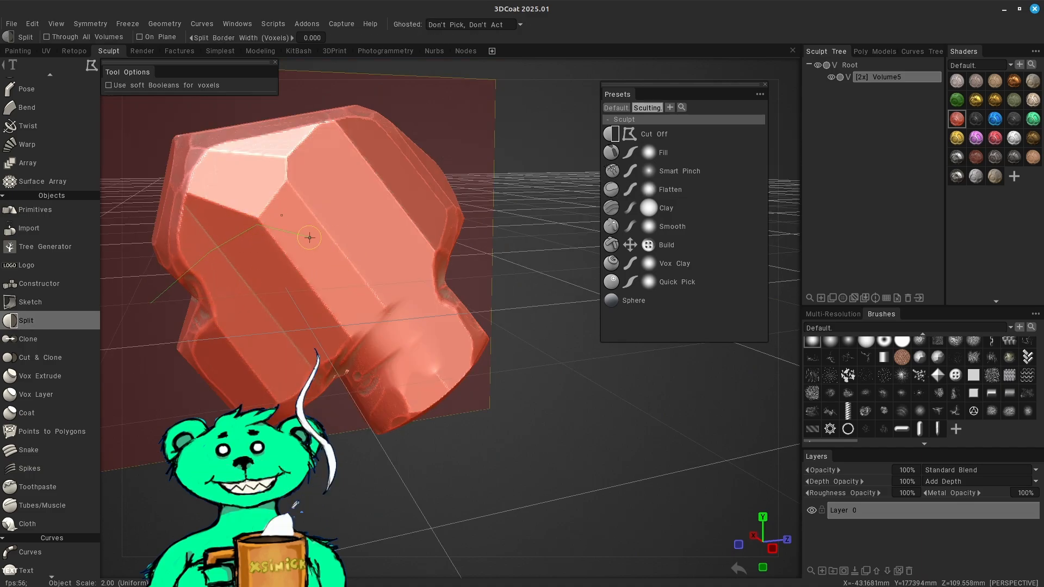
click(322, 269)
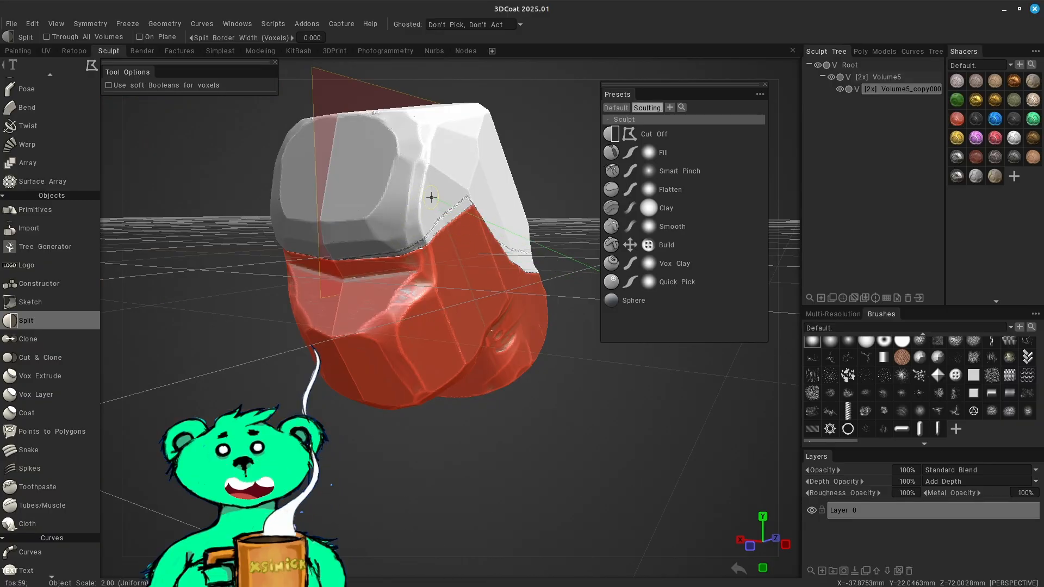
Sculpt hair-like strands with the Clay preset over the sides and front of the split-off upper volume
alt+drag(421, 245, 435, 274)
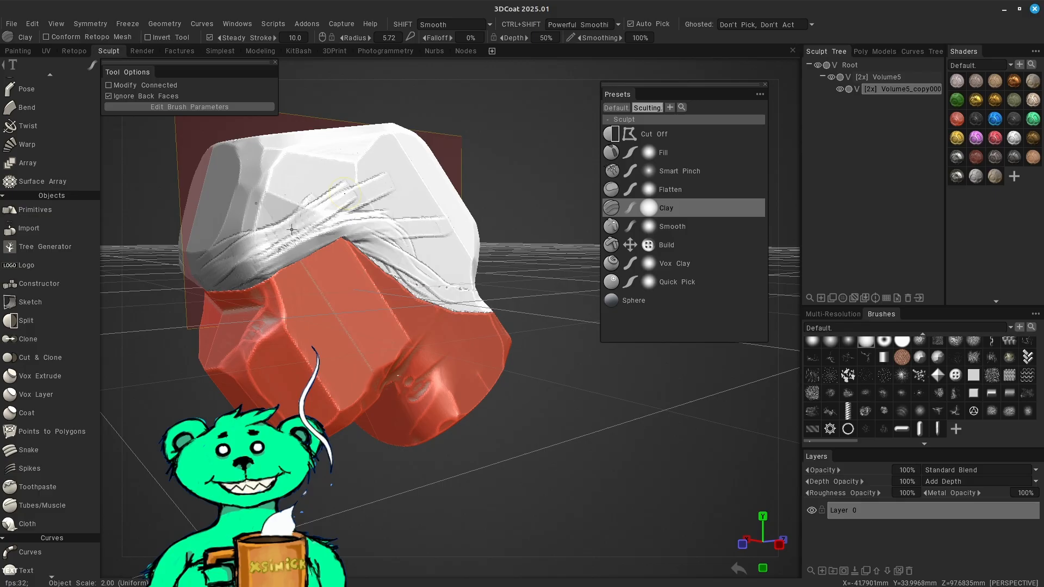
drag(291, 229, 366, 177)
drag(259, 231, 347, 158)
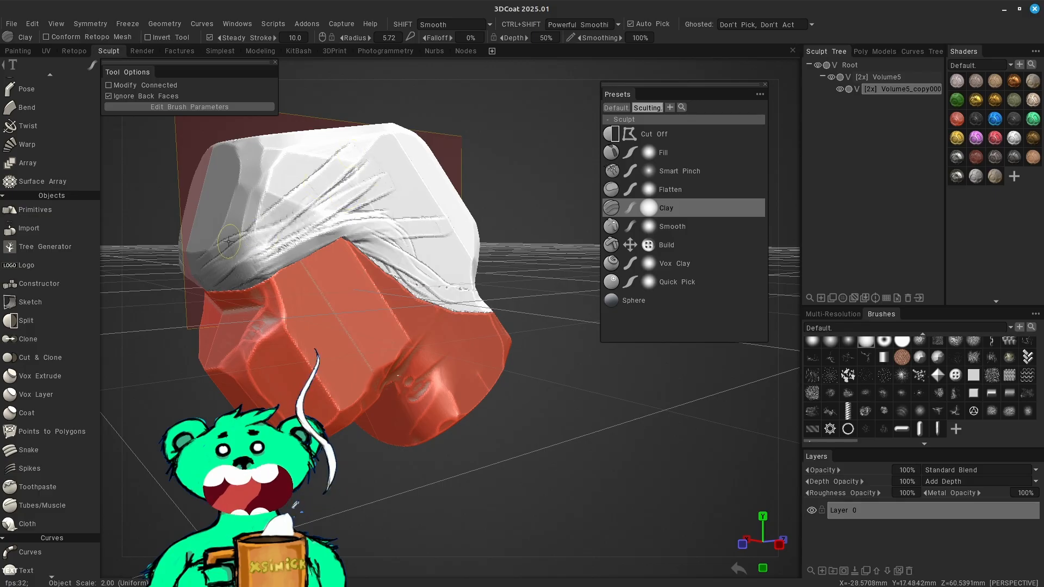
mouse_move(233, 242)
mouse_down()
mouse_move(343, 159)
mouse_move(372, 172)
mouse_up()
drag(259, 229, 378, 190)
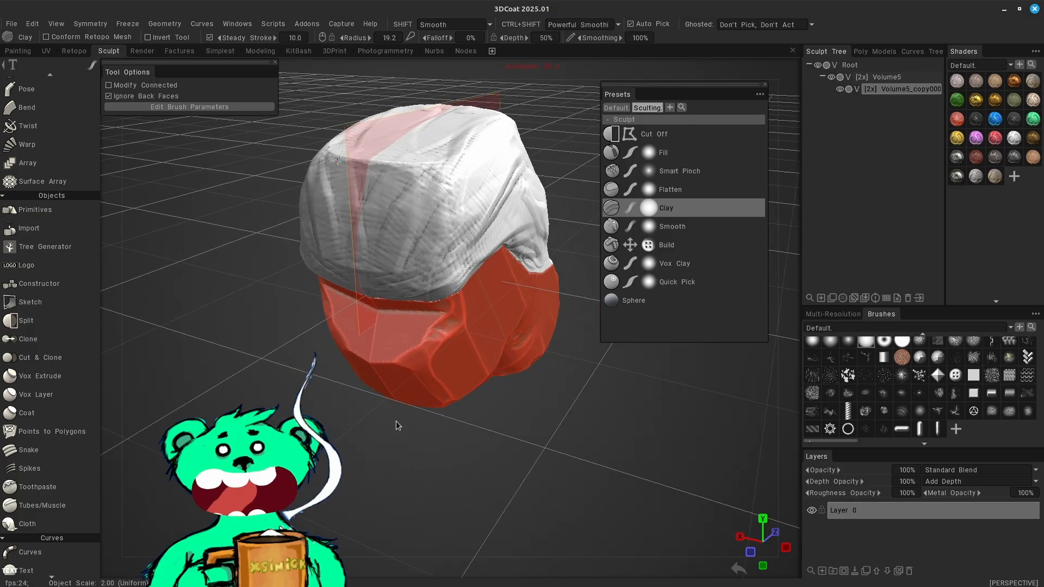
mouse_move(396, 426)
mouse_down()
mouse_move(529, 435)
mouse_move(403, 431)
mouse_up()
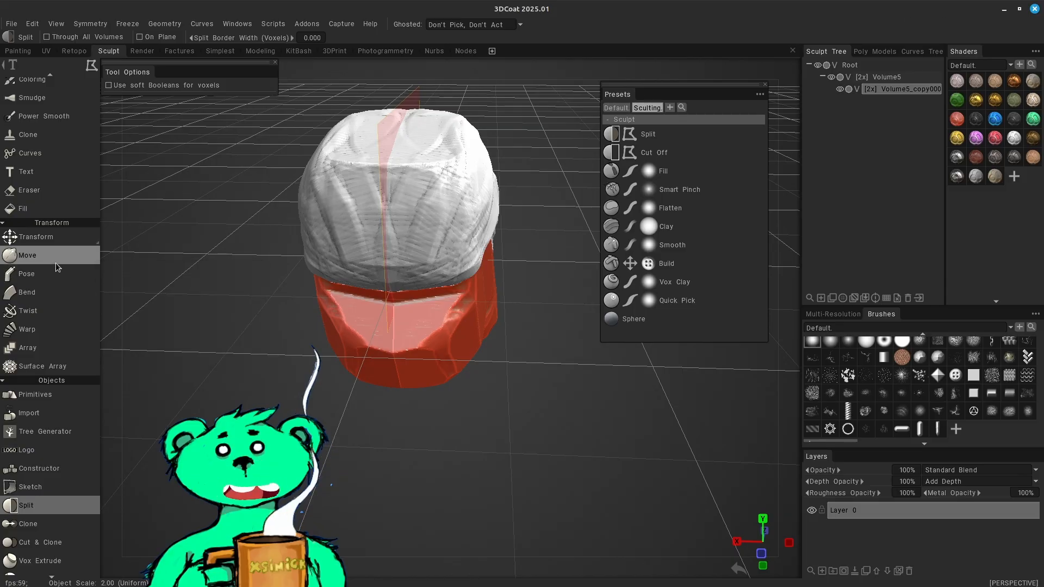
Reshape the split-off hair volume with the Move tool and assign it the blue shader
click(56, 256)
drag(533, 234, 436, 219)
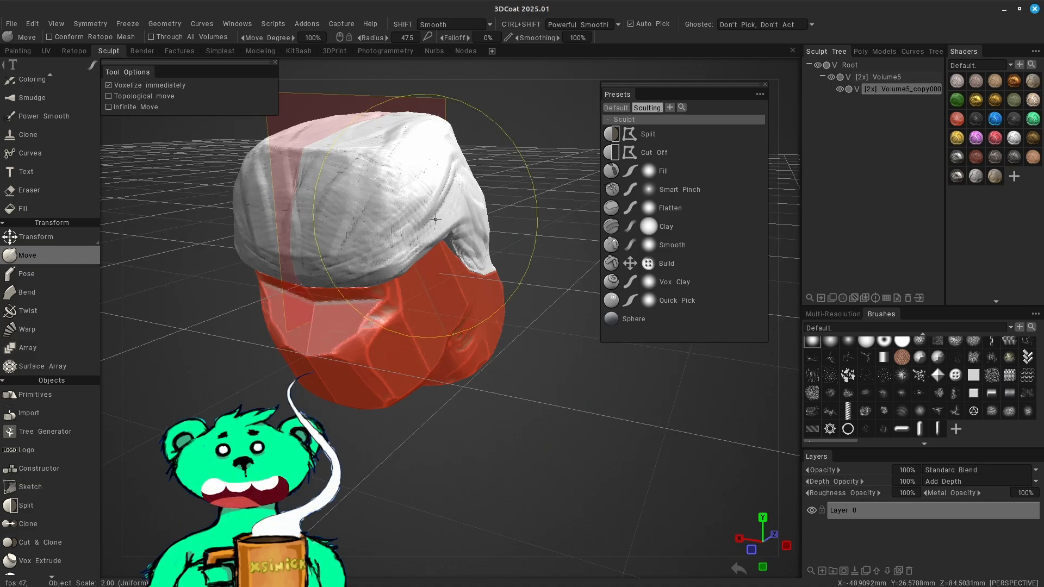
drag(500, 77, 443, 83)
drag(471, 376, 539, 344)
middle_drag(490, 359, 463, 398)
click(995, 118)
drag(463, 399, 762, 372)
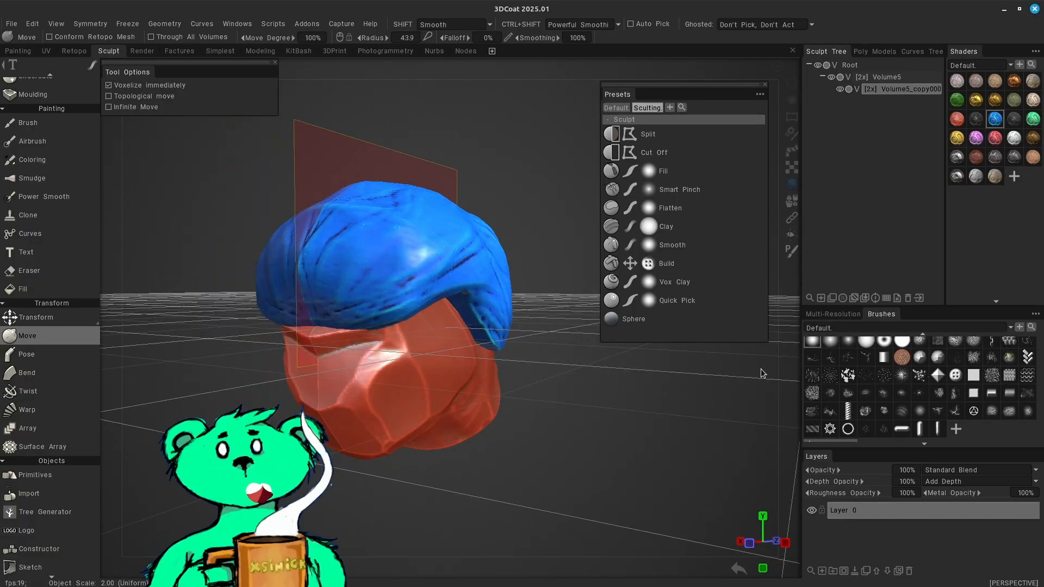